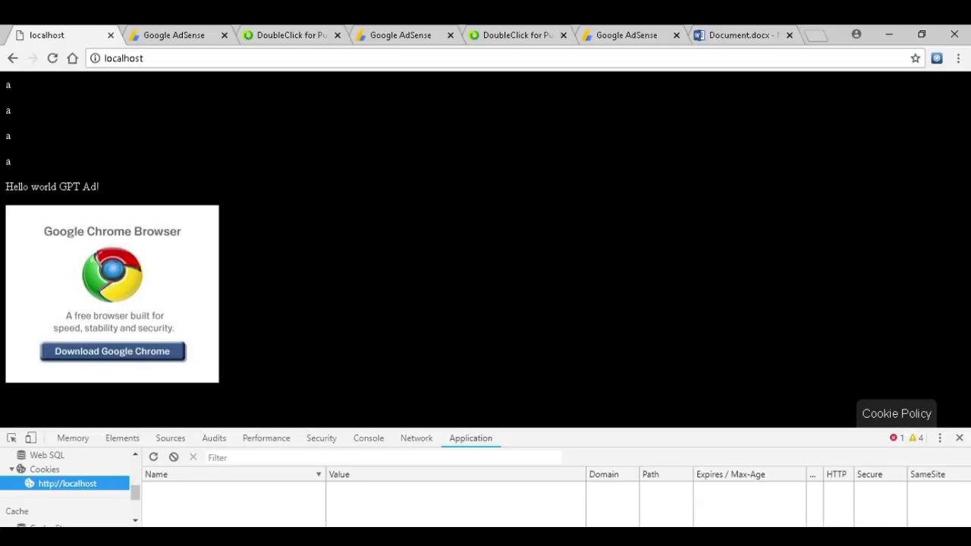
Step: Reload the localhost page and, from the cookie notice's Learn more text, disable personal cookies anyway
key(F5)
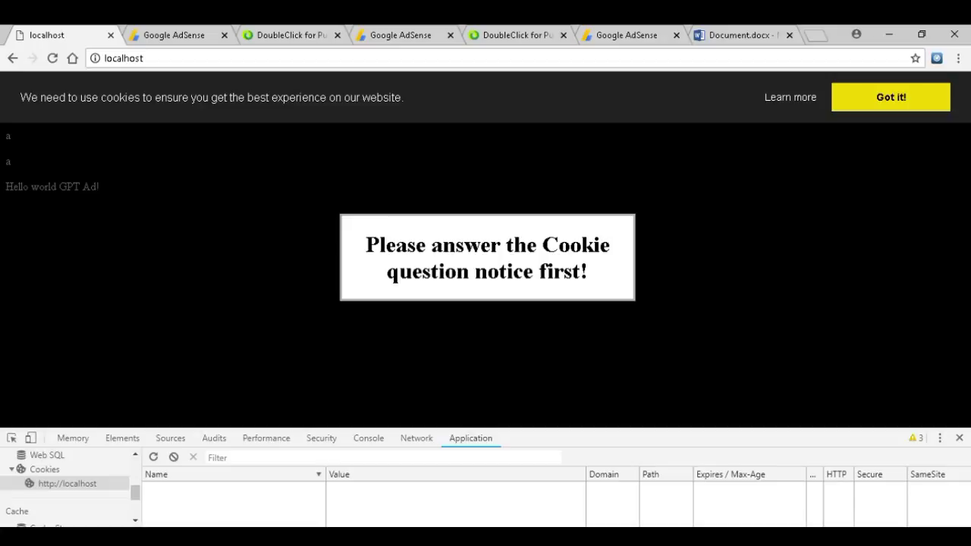
click(770, 104)
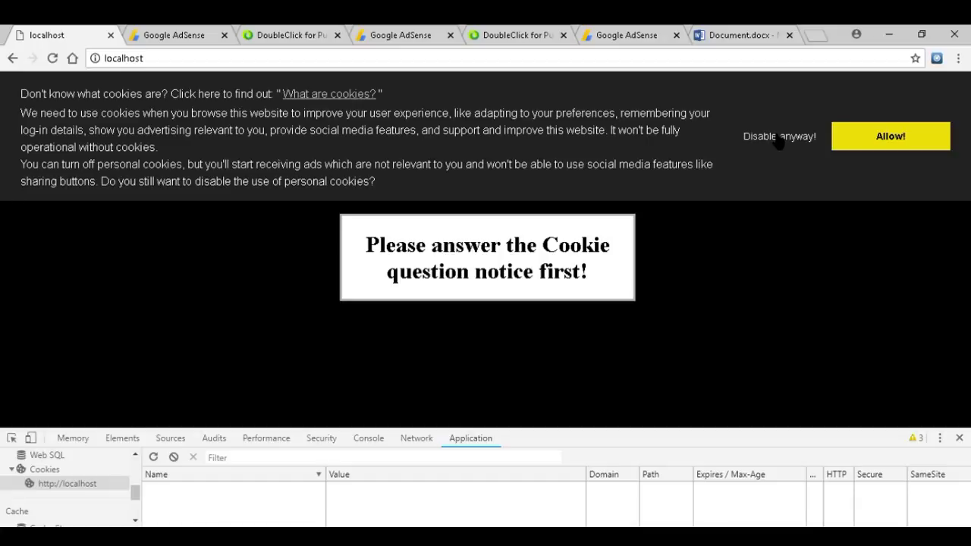
click(779, 138)
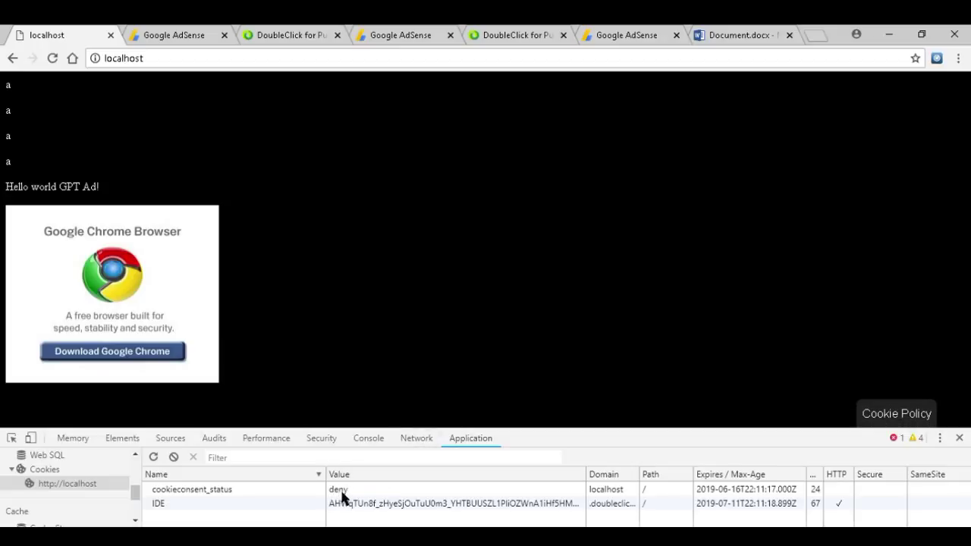
Step: Inspect the page's network requests filtered by npa in an enlarged developer tools pane
click(423, 440)
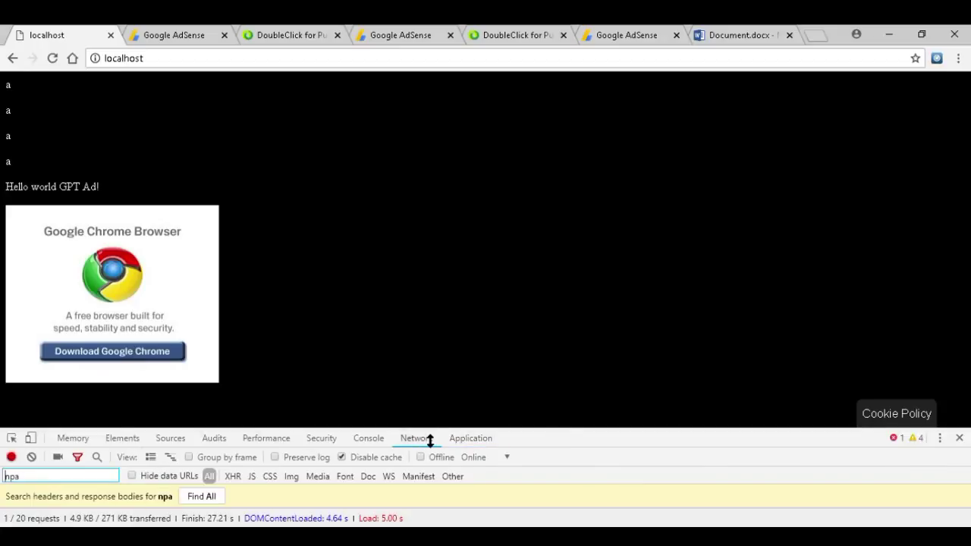
drag(430, 428, 430, 388)
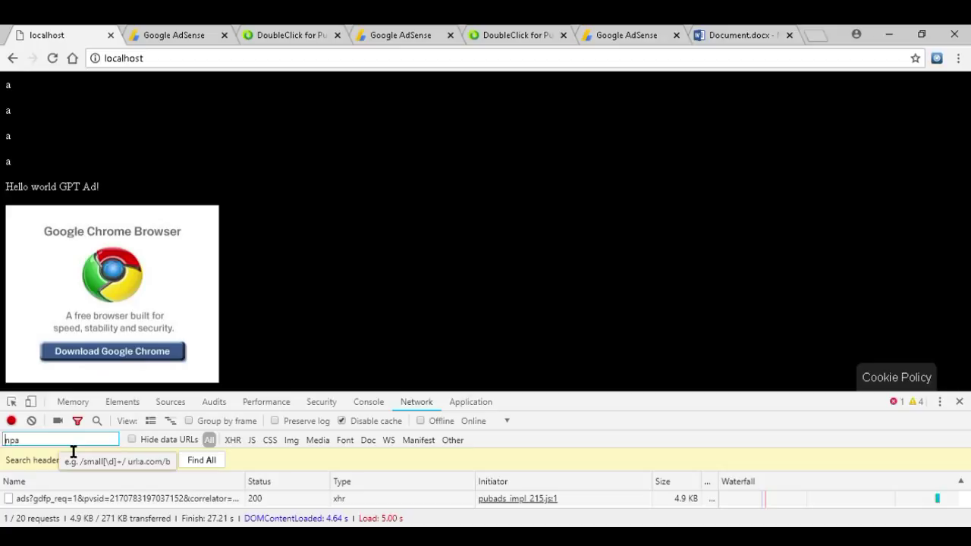
click(484, 406)
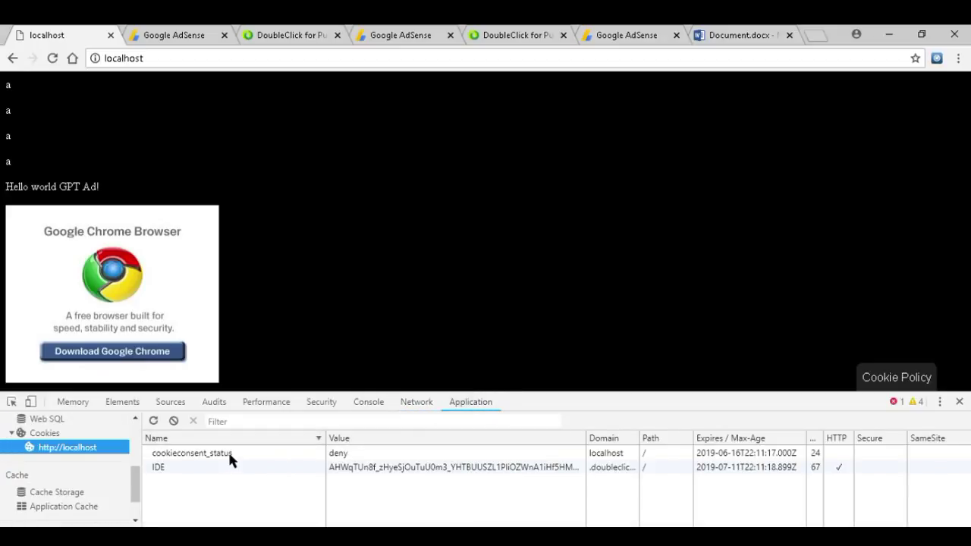
click(230, 455)
key(Delete)
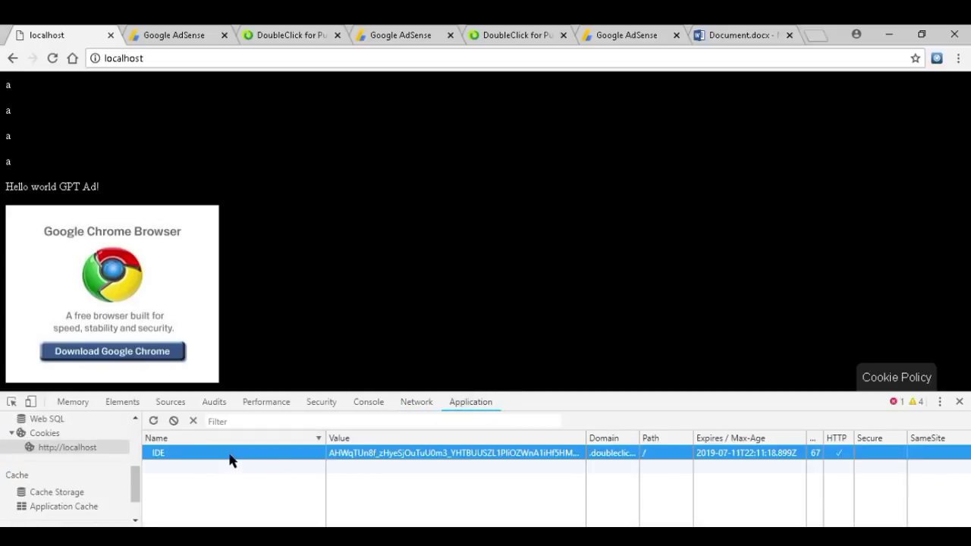
key(Delete)
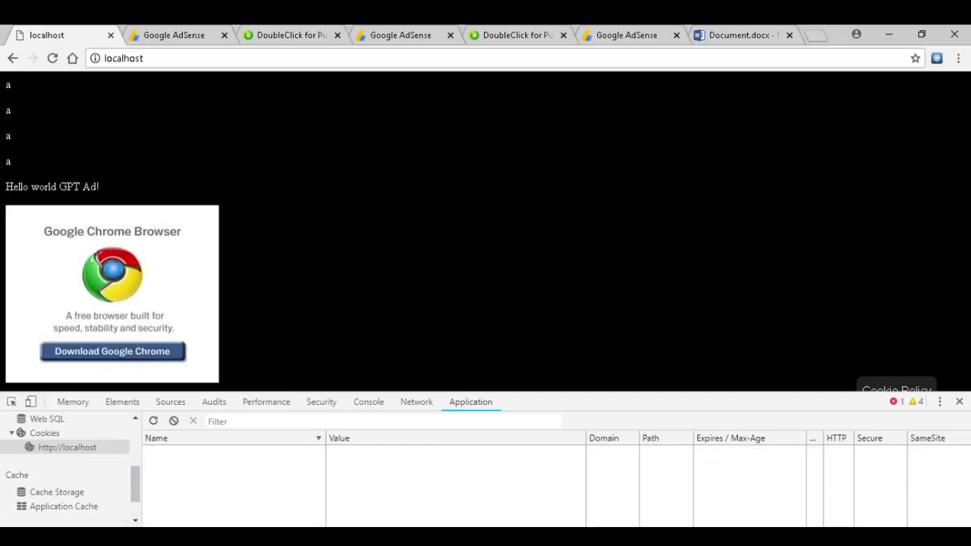
key(F5)
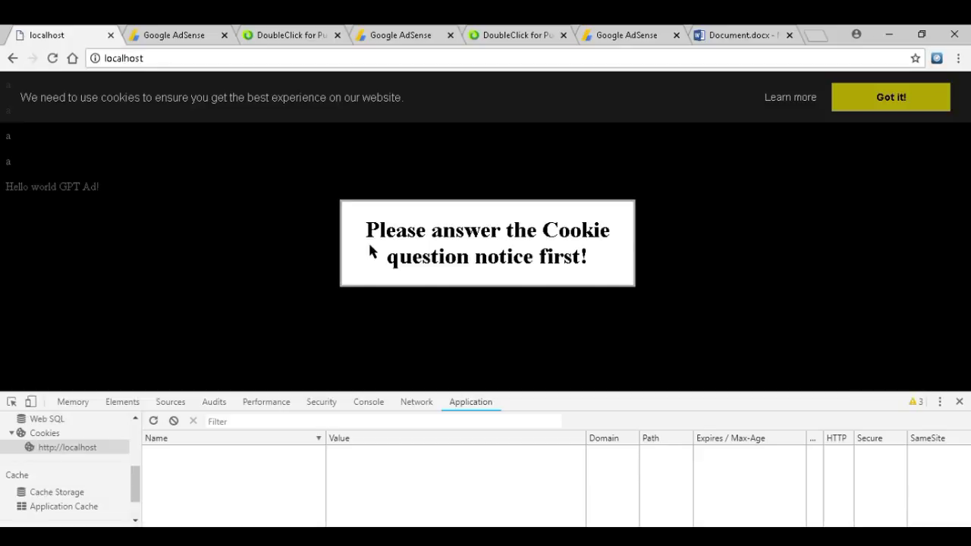
Step: Accept the cookie notice and check the consent cookie's value and the network requests filtered by npa
click(948, 101)
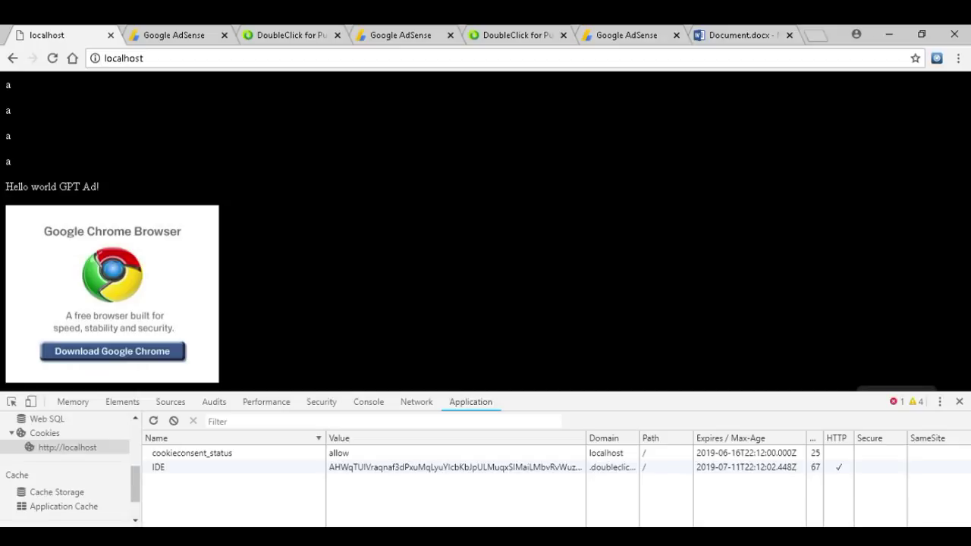
click(364, 458)
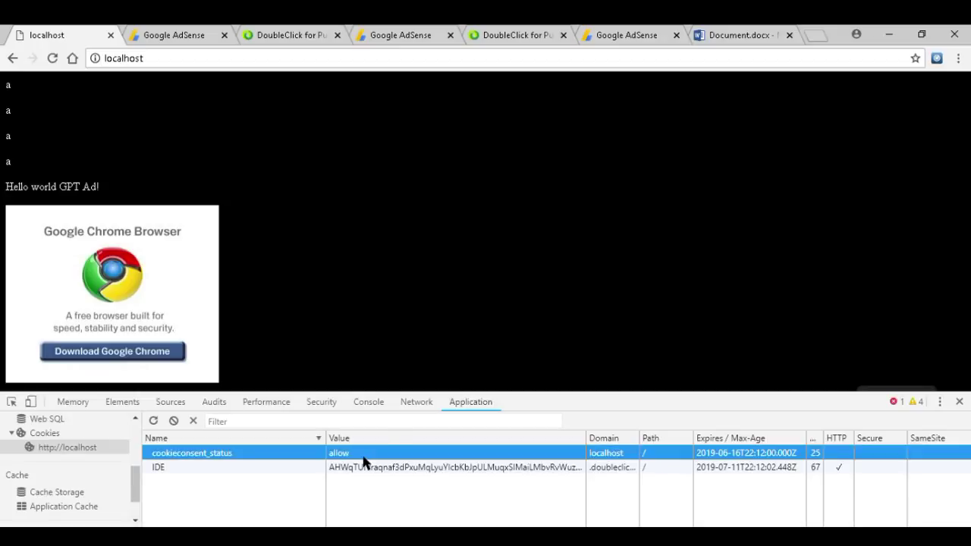
click(418, 402)
click(68, 442)
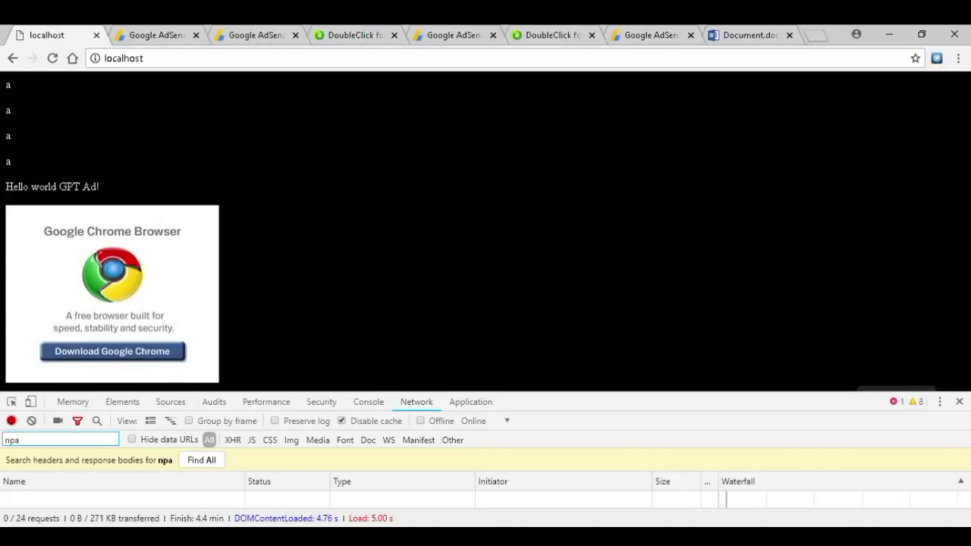
Step: Try the Non-personalized ads option in Google AdSense's EU user consent settings, then reselect Personalized ads
click(130, 27)
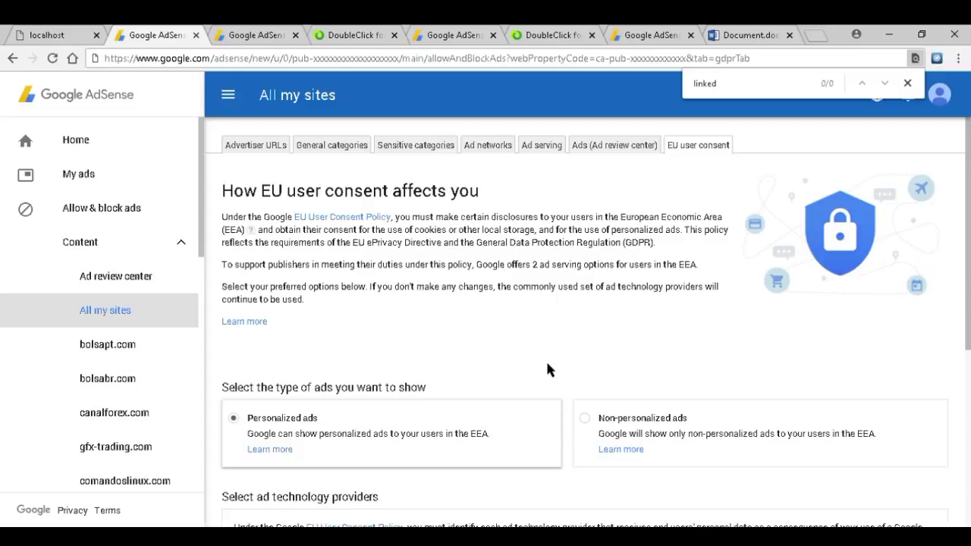
scroll(549, 370, down, 3)
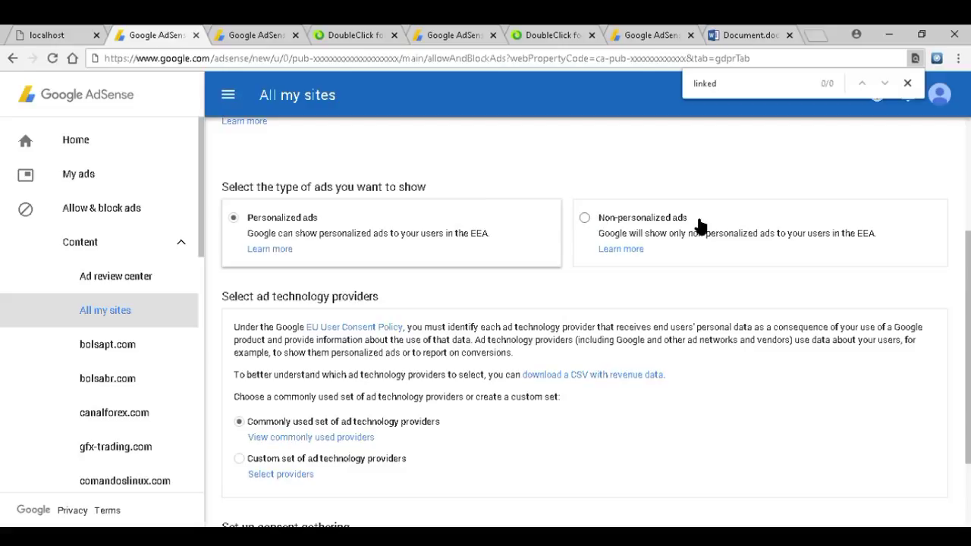
mouse_move(598, 234)
mouse_down()
mouse_move(623, 234)
mouse_move(599, 225)
mouse_up()
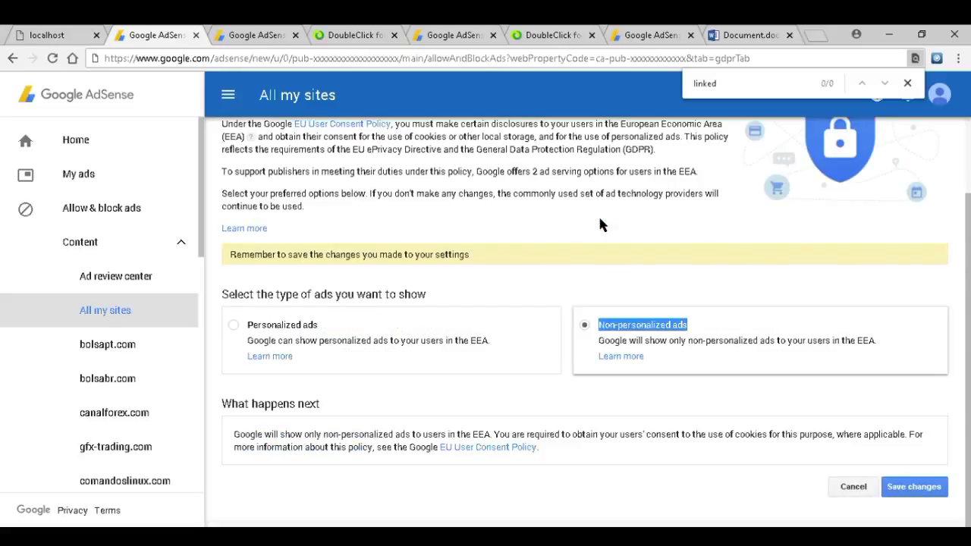
click(261, 327)
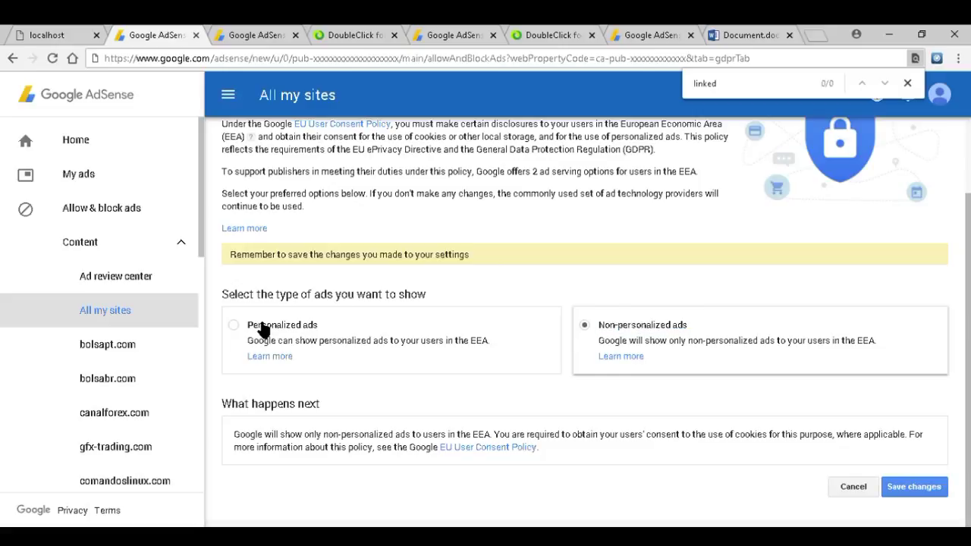
click(262, 327)
Step: Review the EU user consent options for ad type, ad technology providers and consent gathering
scroll(258, 327, down, 1)
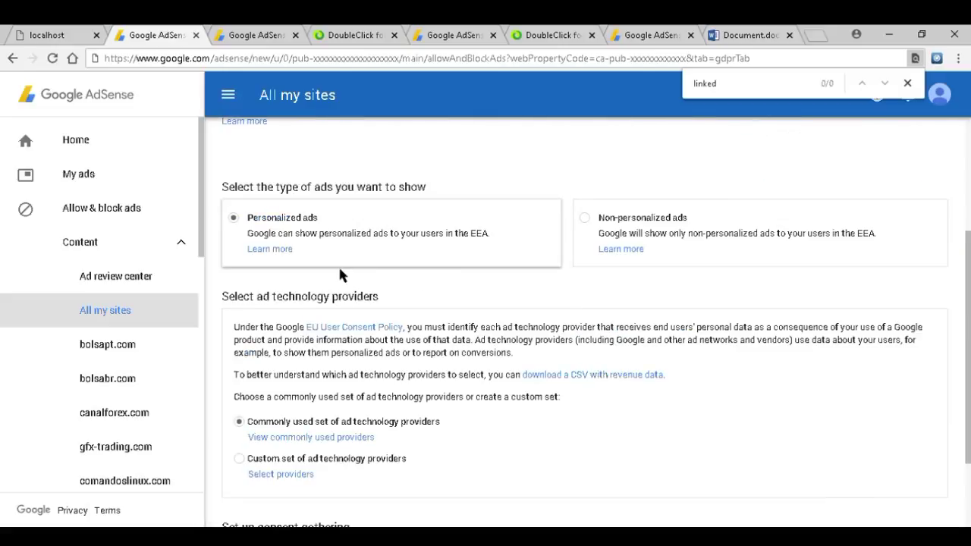
scroll(368, 256, down, 2)
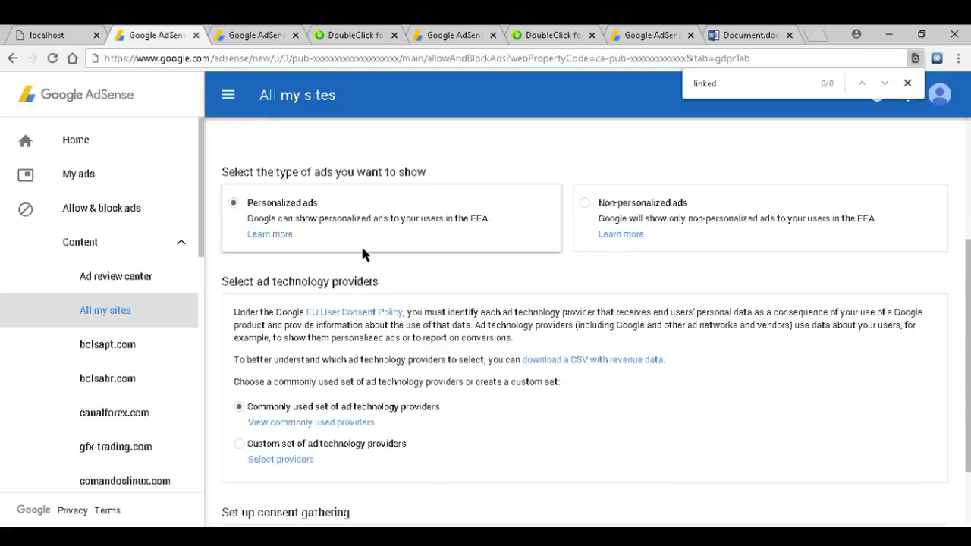
scroll(364, 256, up, 2)
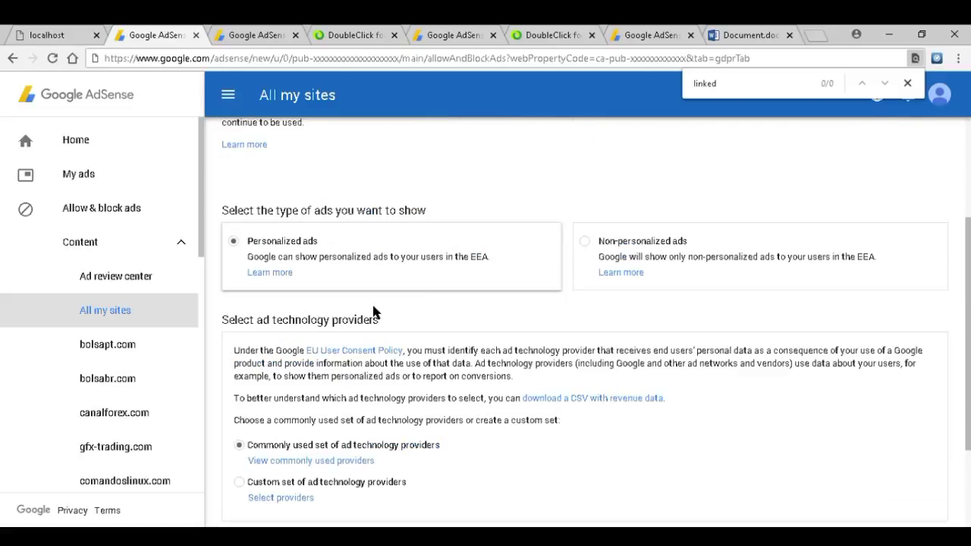
scroll(486, 377, down, 2)
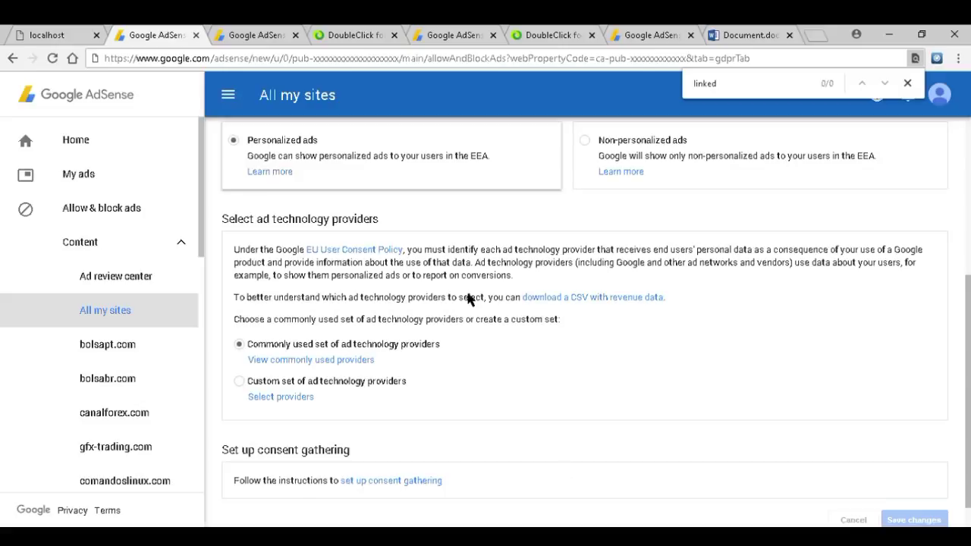
scroll(468, 299, up, 1)
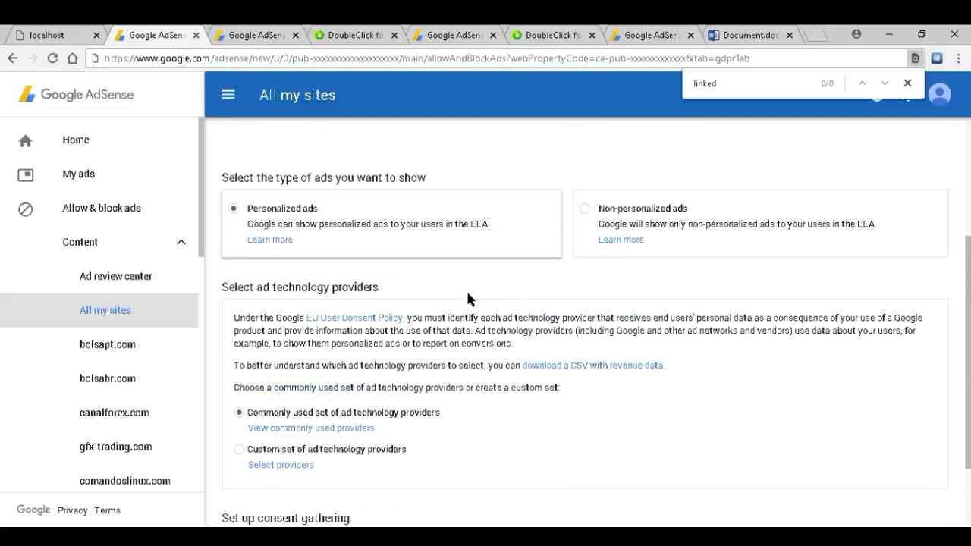
scroll(468, 299, up, 2)
scroll(468, 300, up, 1)
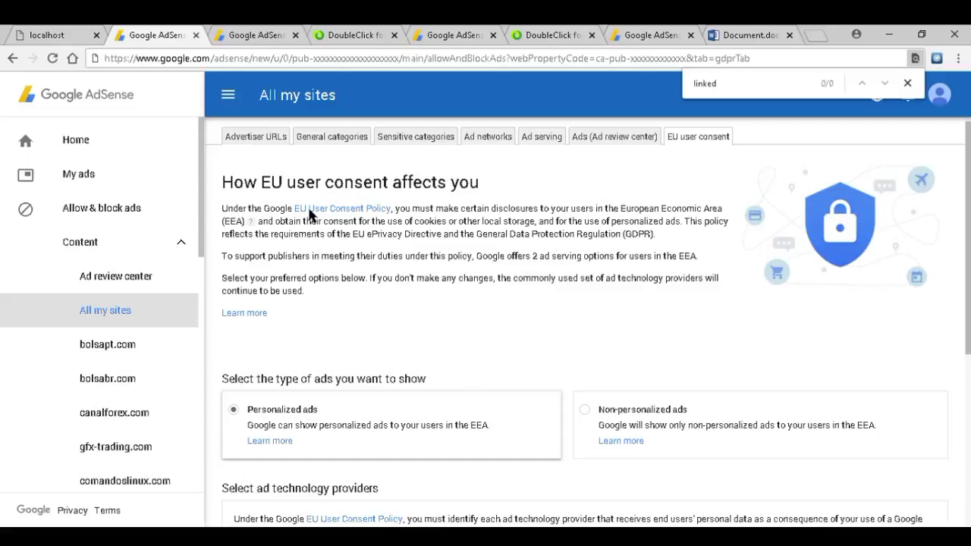
Step: Examine the personalized ads options in the AdSense Ad serving settings and compare them with the EU user consent ad types
click(253, 31)
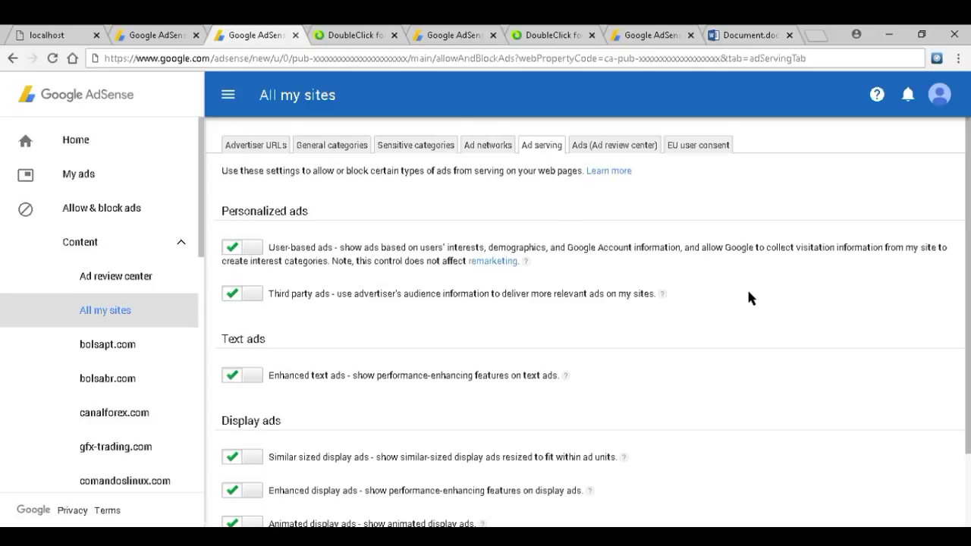
scroll(748, 298, down, 1)
scroll(748, 298, down, 1)
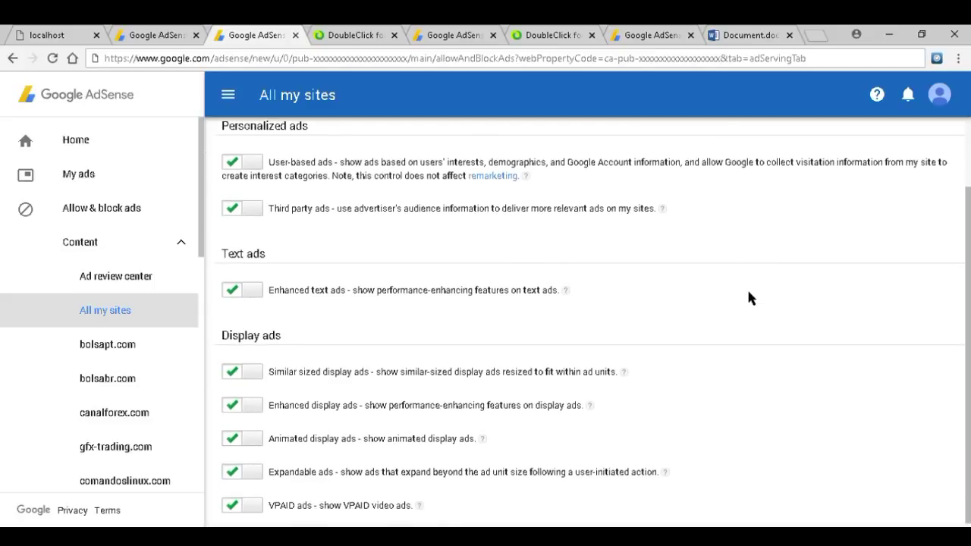
scroll(748, 298, up, 2)
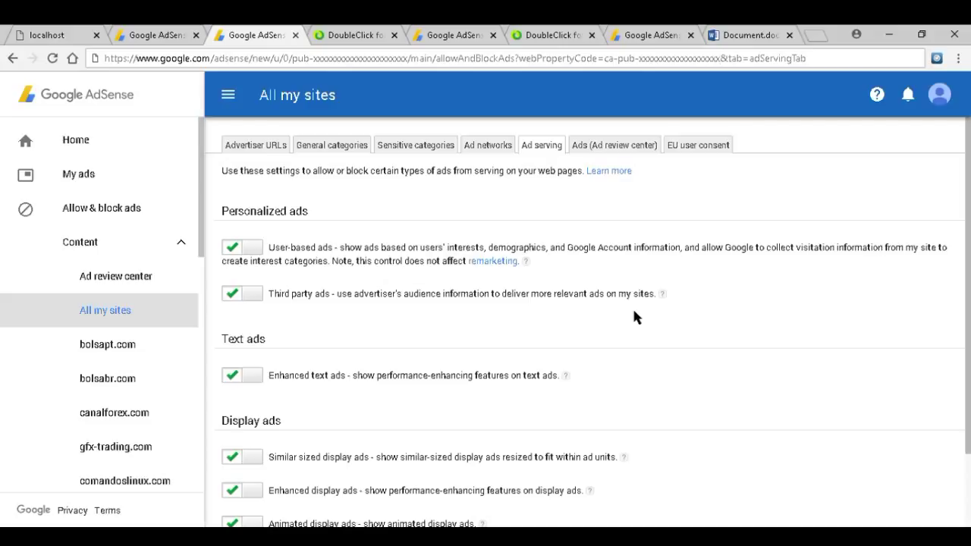
drag(672, 291, 271, 253)
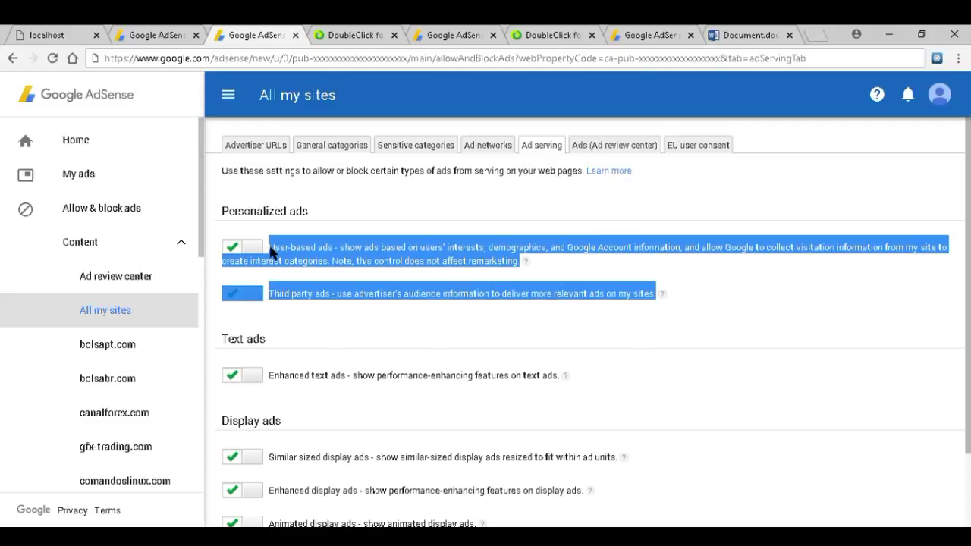
click(352, 298)
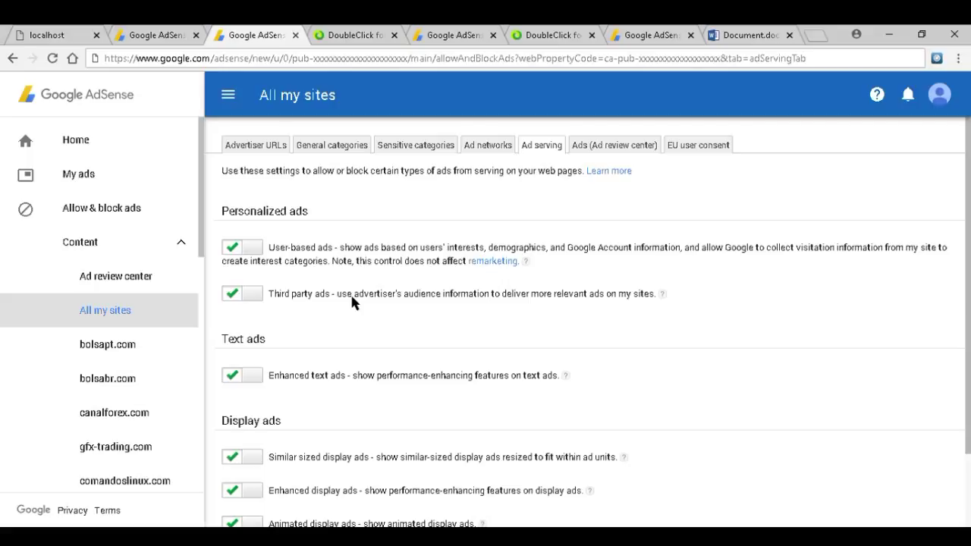
click(138, 30)
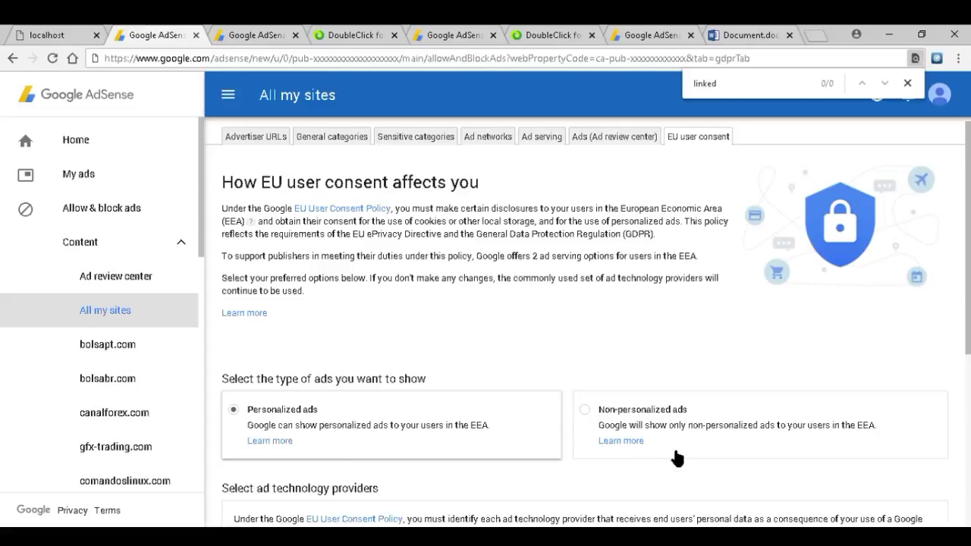
click(256, 35)
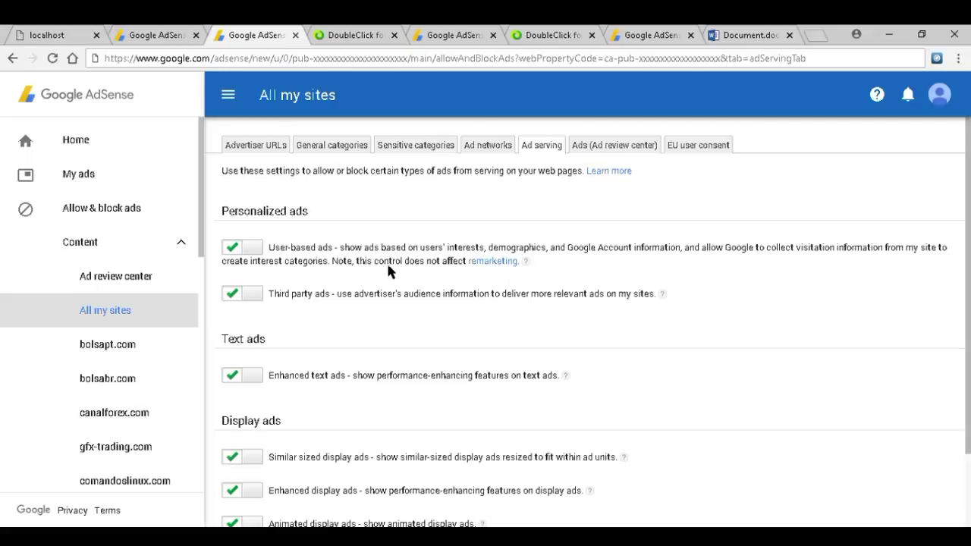
Step: Review the DoubleClick for Publishers network settings for API access and signed-in personalized ads, and look at the Access & authorization users list
click(347, 33)
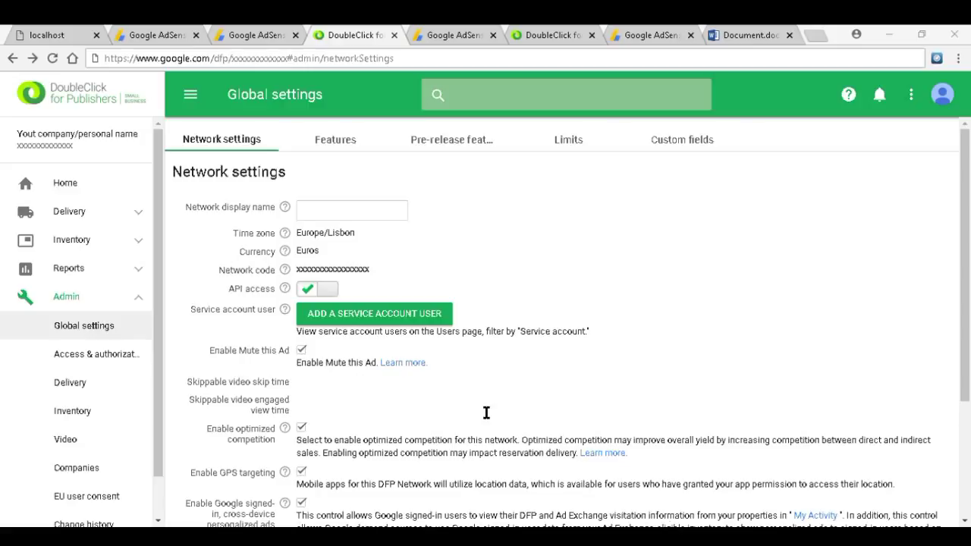
click(476, 338)
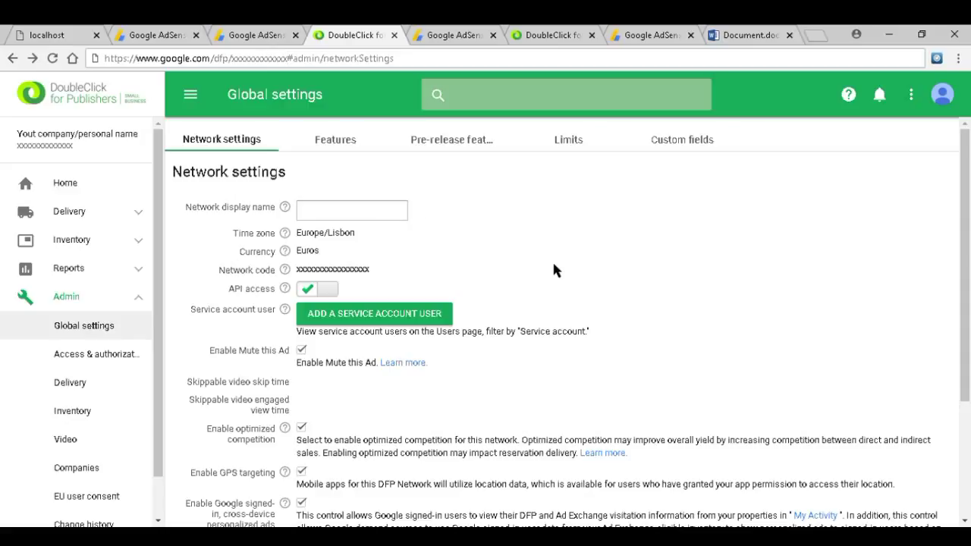
scroll(559, 267, down, 1)
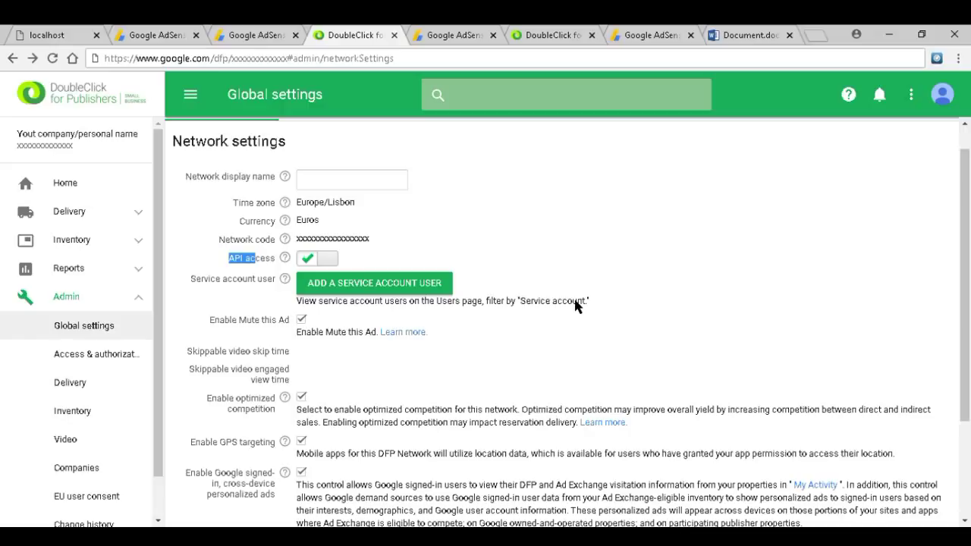
scroll(575, 305, down, 3)
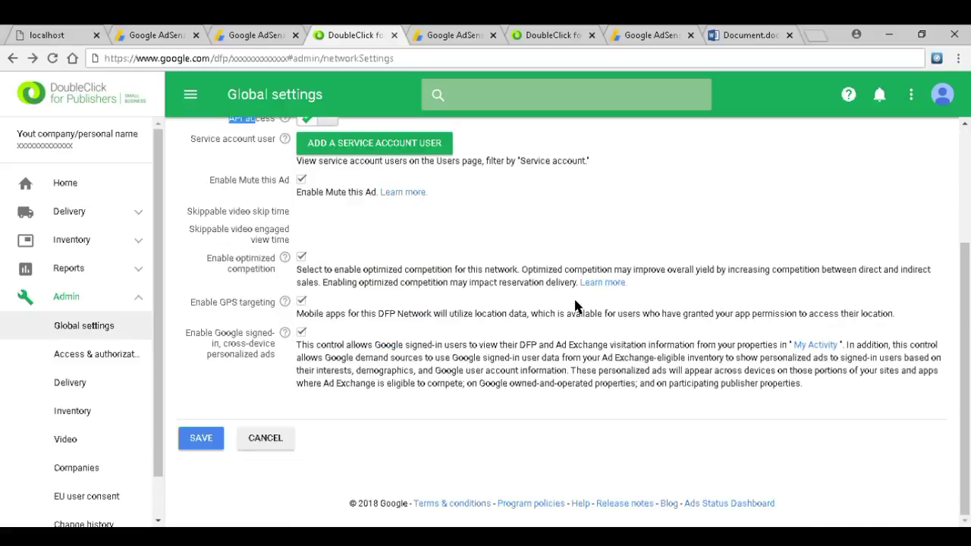
click(531, 30)
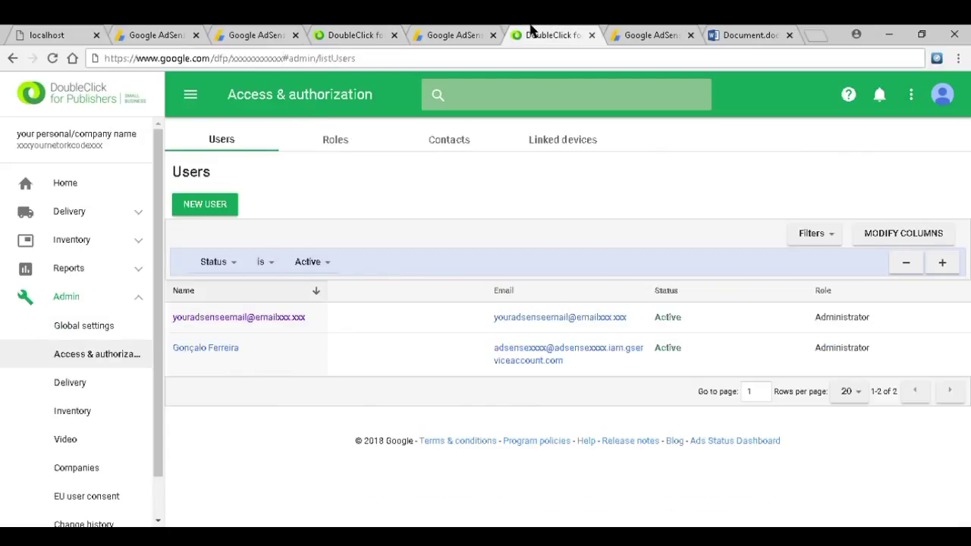
click(341, 31)
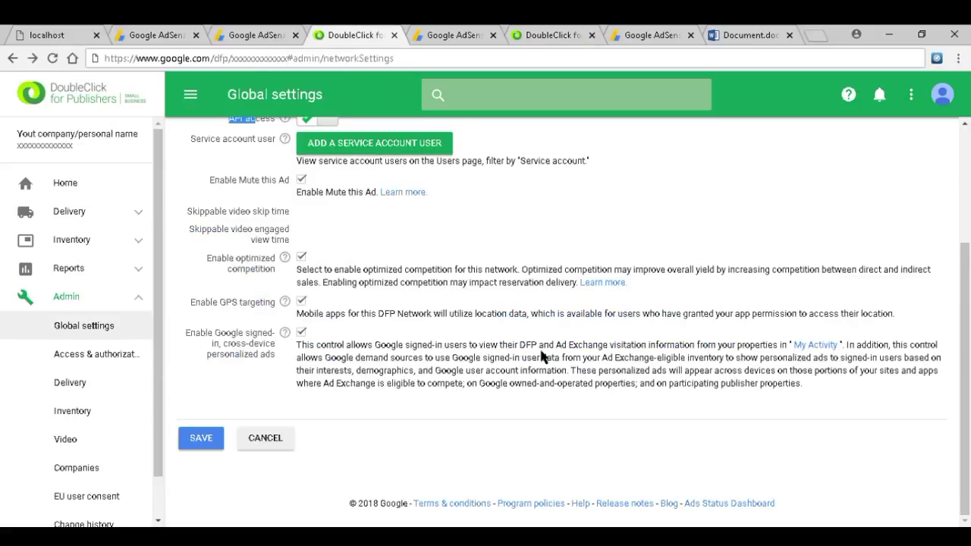
Step: Review the DoubleClick for Publishers network settings and highlight the network code
scroll(543, 356, up, 2)
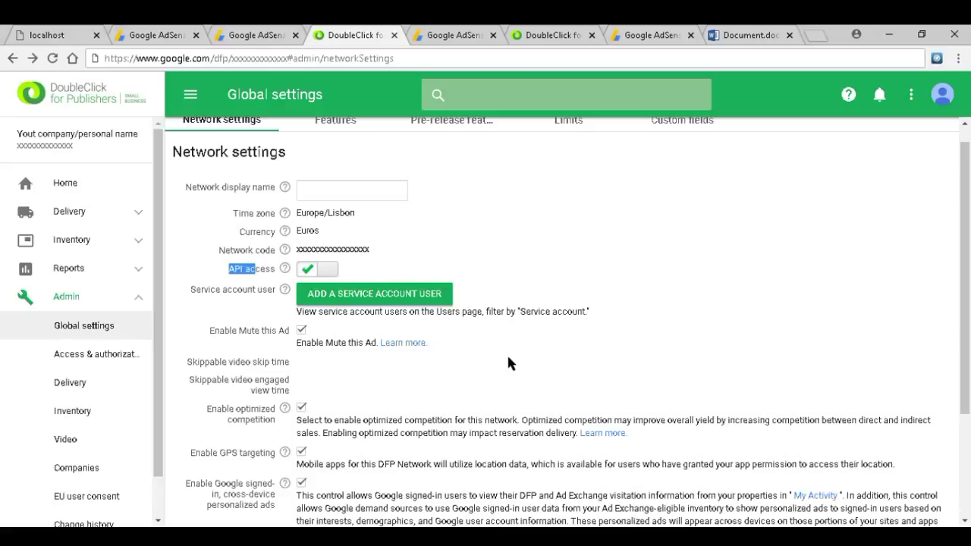
scroll(508, 364, down, 3)
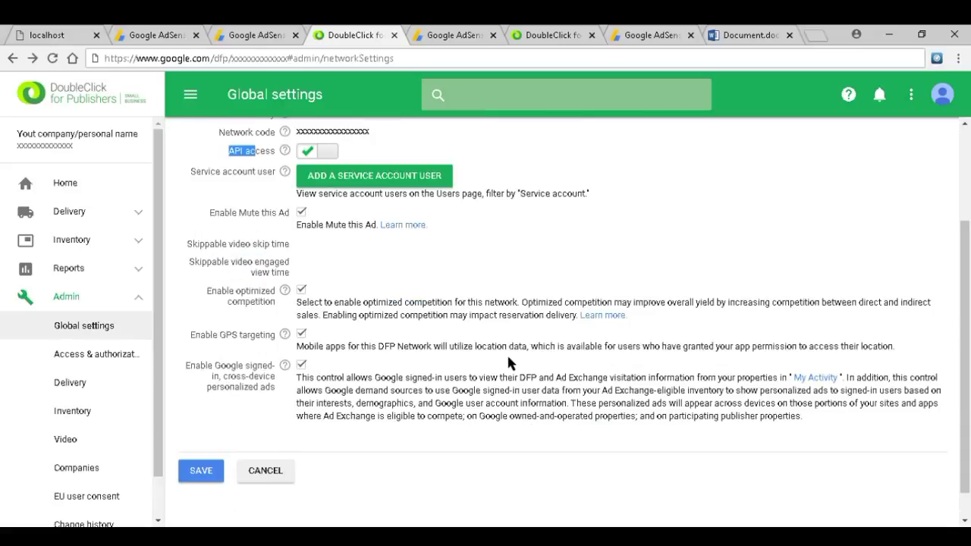
scroll(508, 364, up, 3)
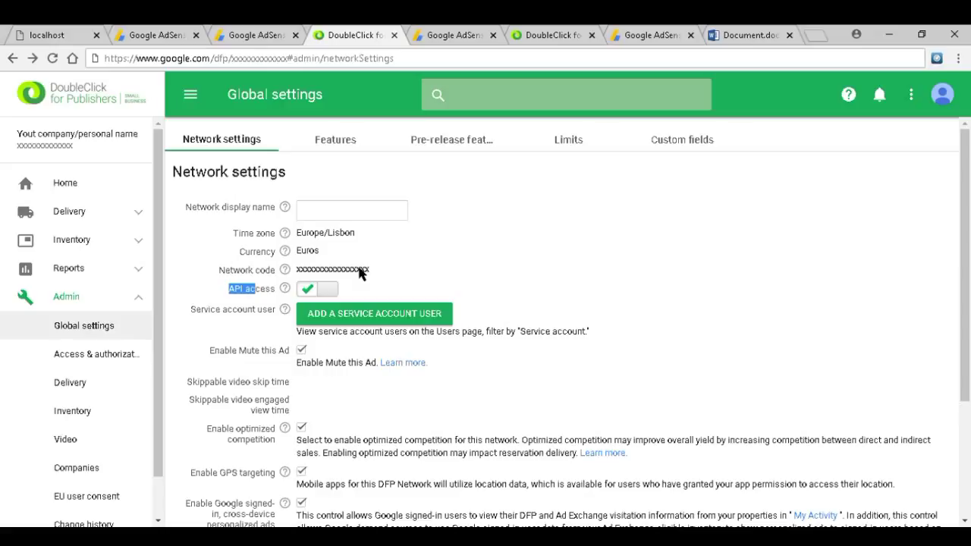
double_click(361, 273)
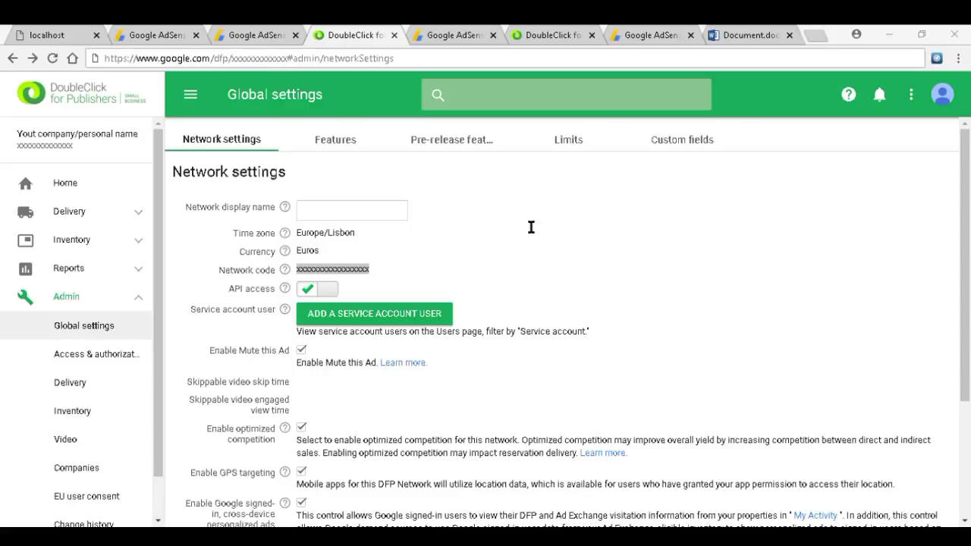
Step: On the AdSense account information page, inspect the publisher ID and replace its text in the HTML with a sample ID prefixed ca-pub-
click(468, 31)
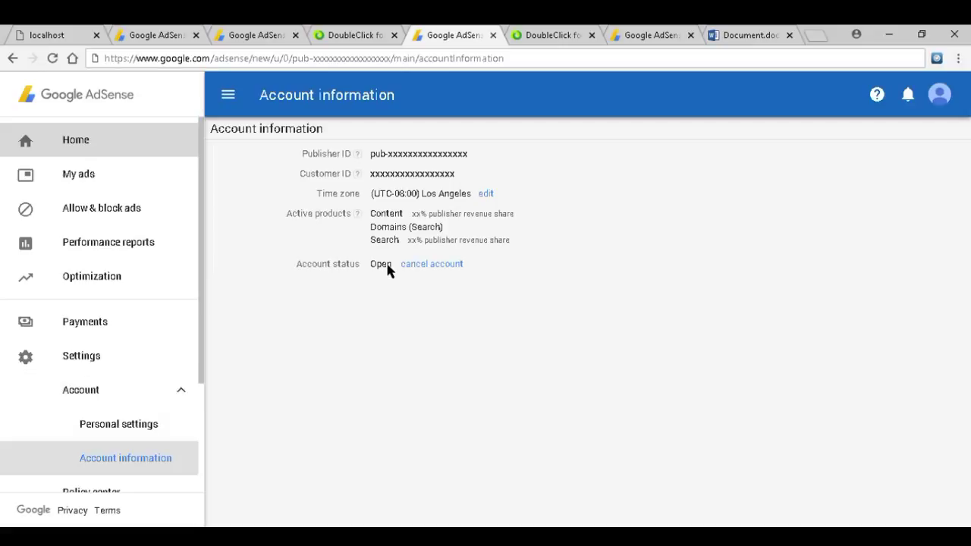
double_click(423, 155)
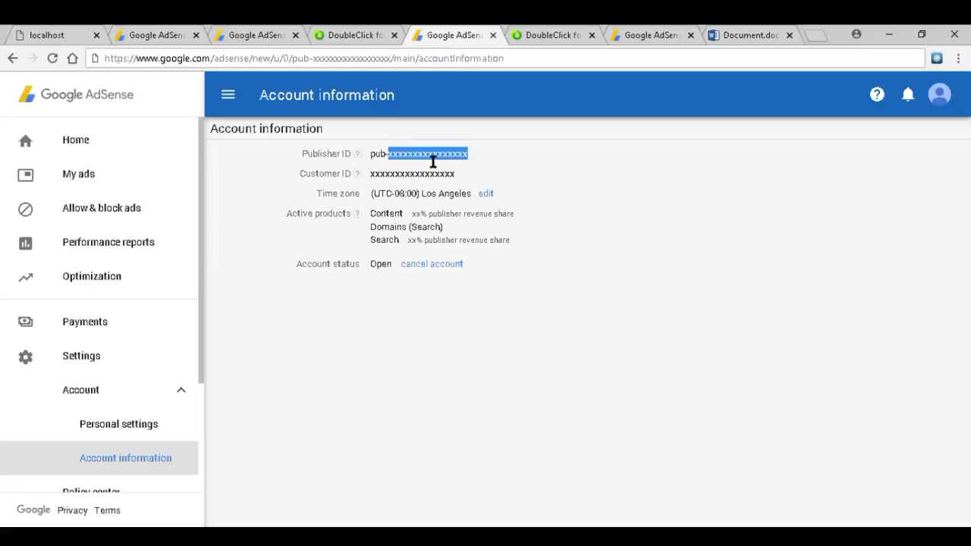
key(alt+Tab)
key(ctrl+shift+i)
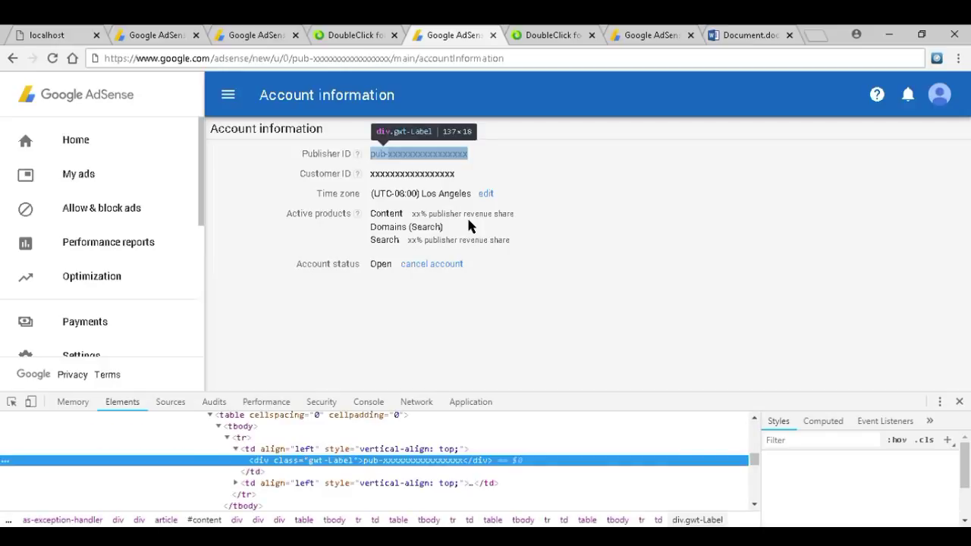
double_click(425, 460)
key(ctrl+v)
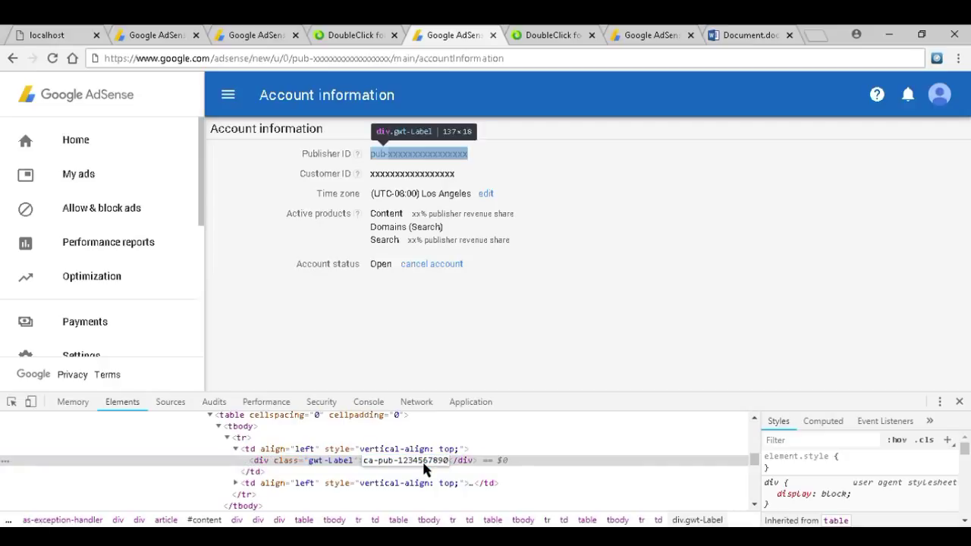
key(Home)
key(Right)
key(Right)
key(shift+Right)
key(shift+Right)
key(shift+Right)
key(Return)
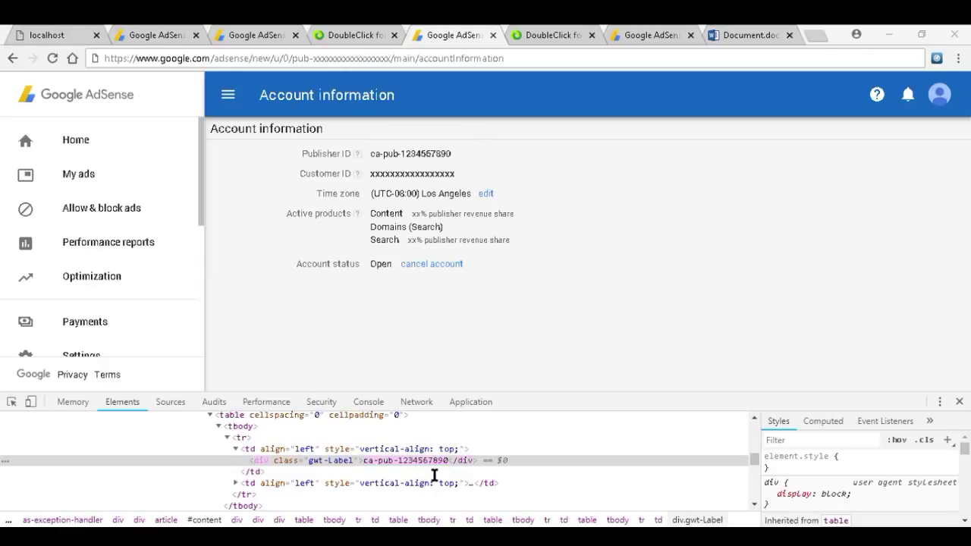
Step: Change the prefix of the sample publisher ID in the HTML to ca-mb-
click(424, 465)
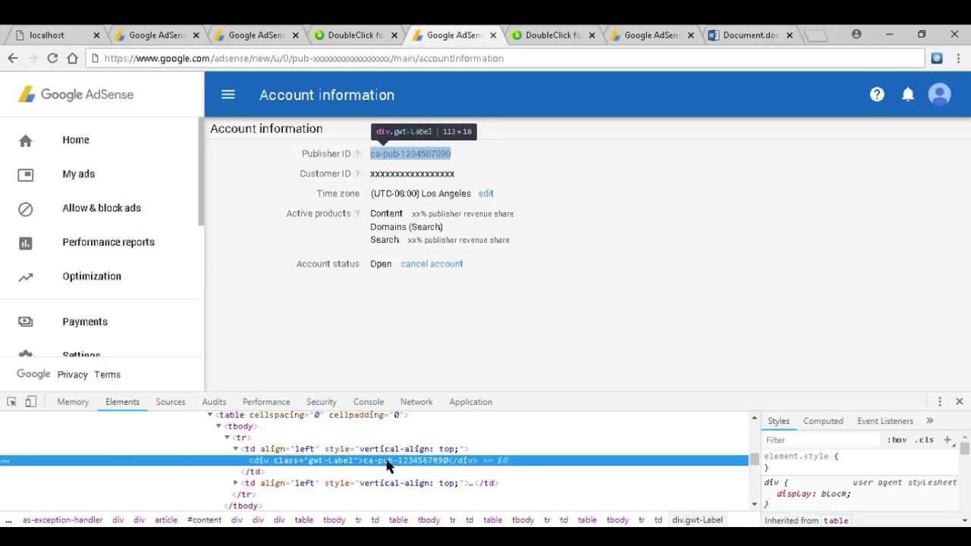
double_click(387, 462)
click(387, 466)
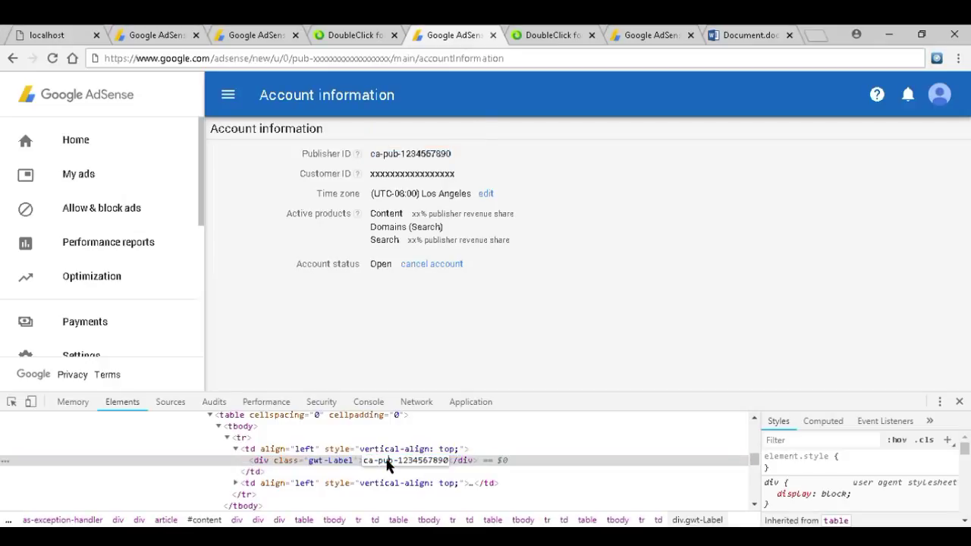
key(BackSpace)
text(m)
key(Return)
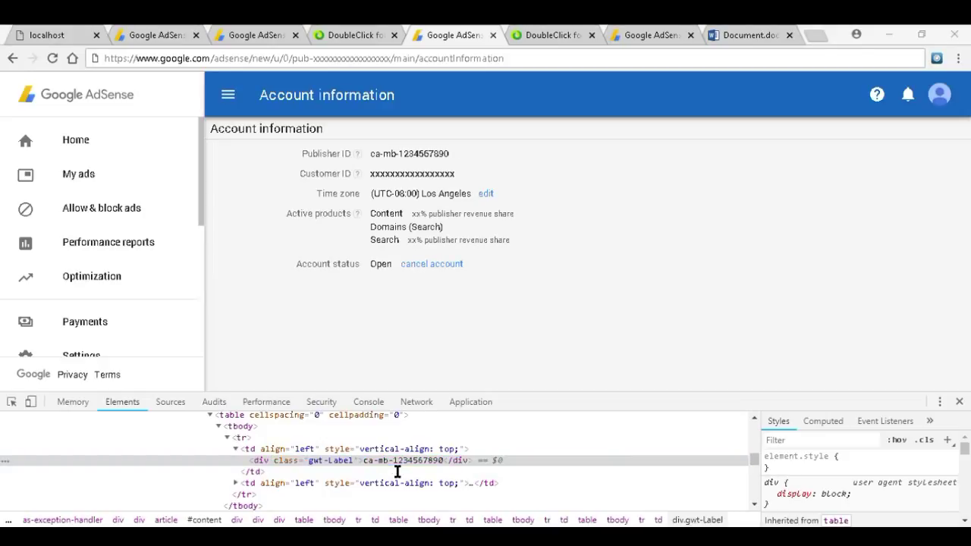
Step: Extend the sample publisher ID's prefix in the HTML to ca-mb-app-
click(390, 462)
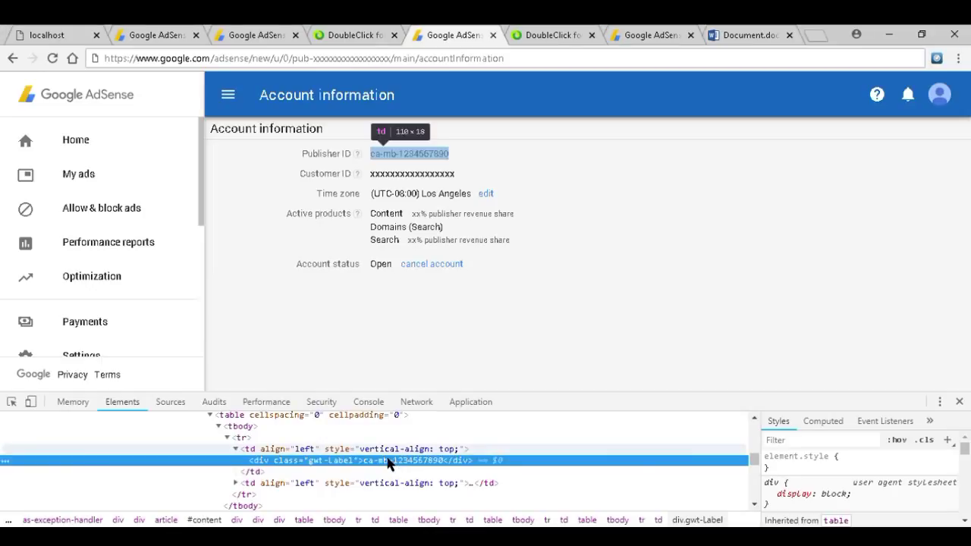
double_click(390, 462)
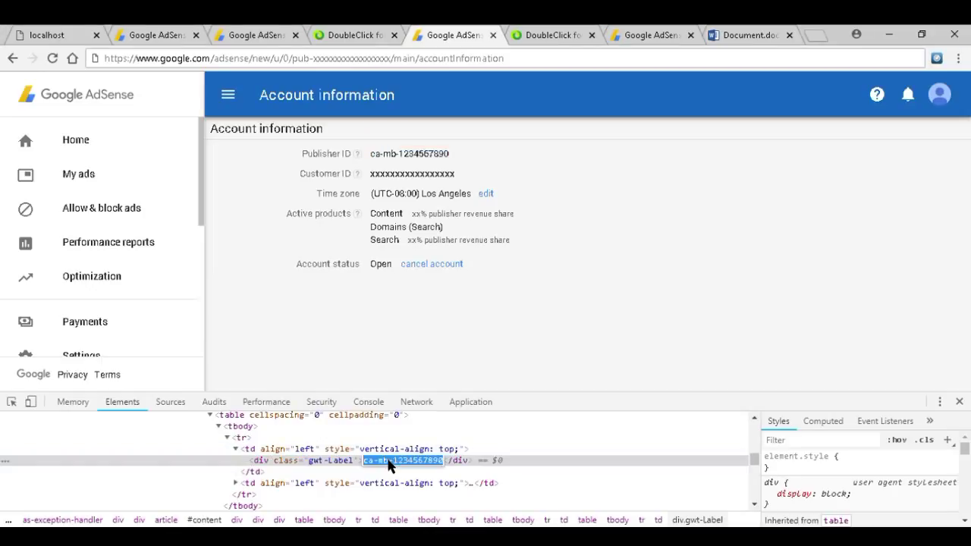
click(390, 464)
text(-app)
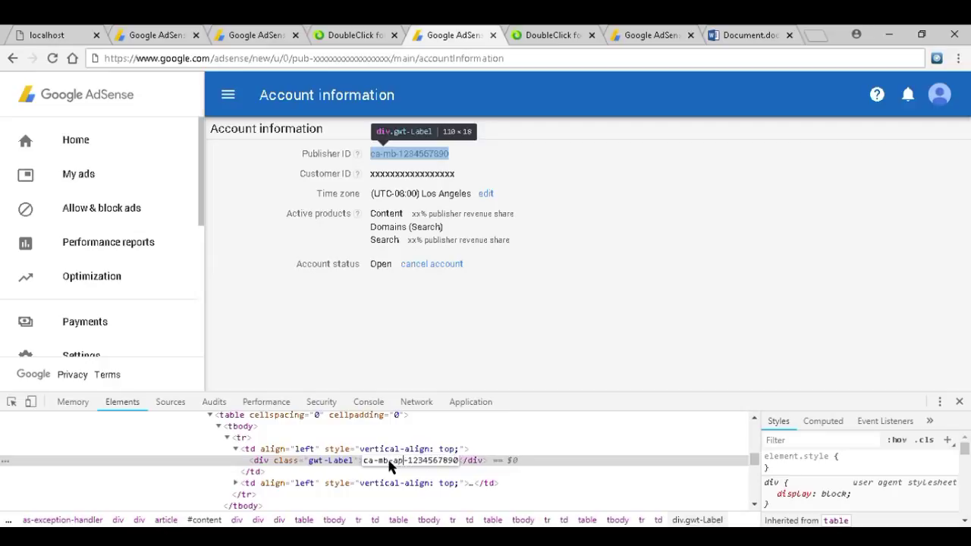
key(Return)
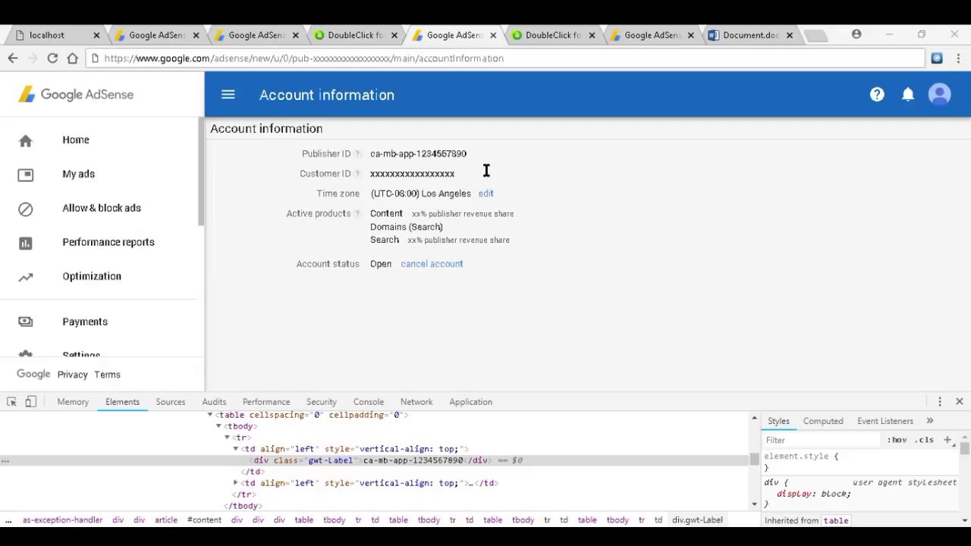
Step: Replace the mb-app part of the sample publisher ID in the HTML with video
double_click(394, 463)
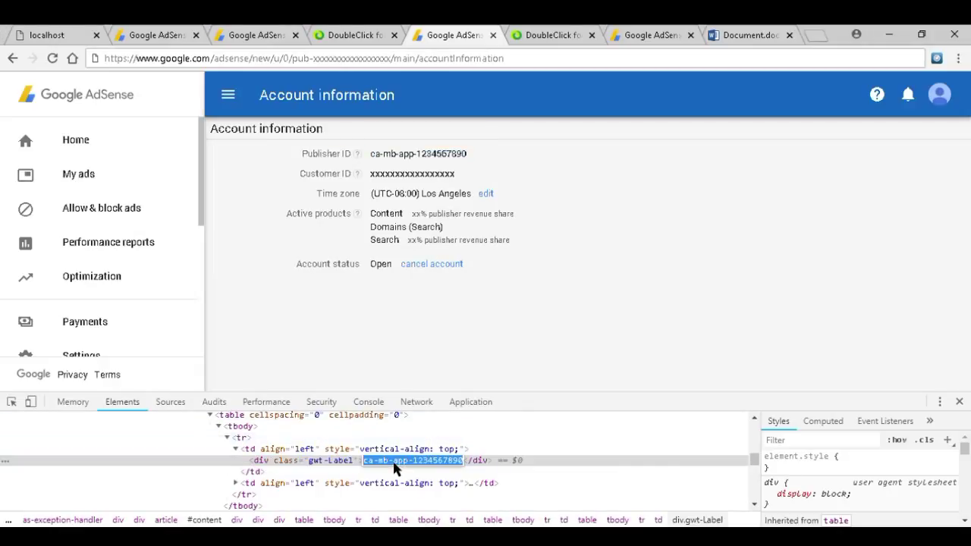
click(392, 460)
key(BackSpace)
key(BackSpace)
key(Delete)
key(Delete)
key(Delete)
key(Delete)
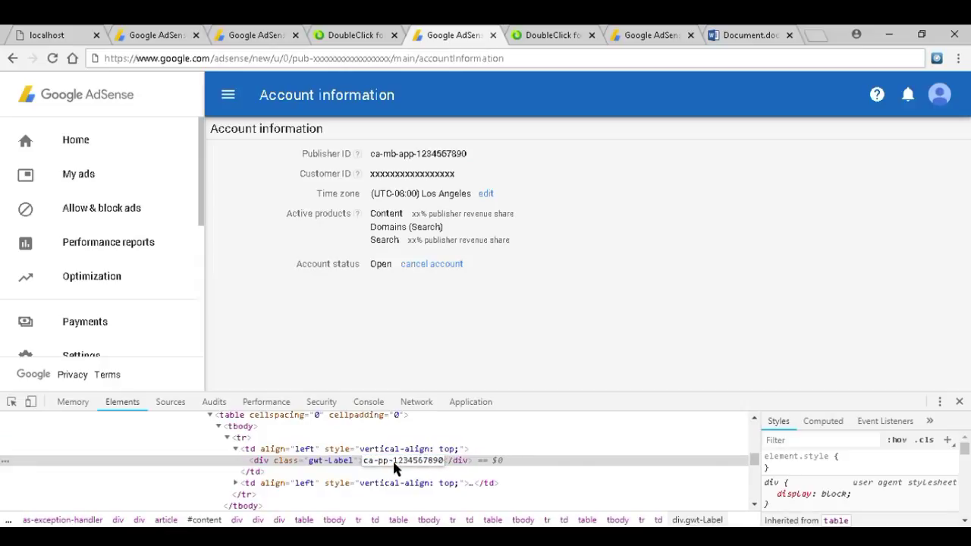
text(video)
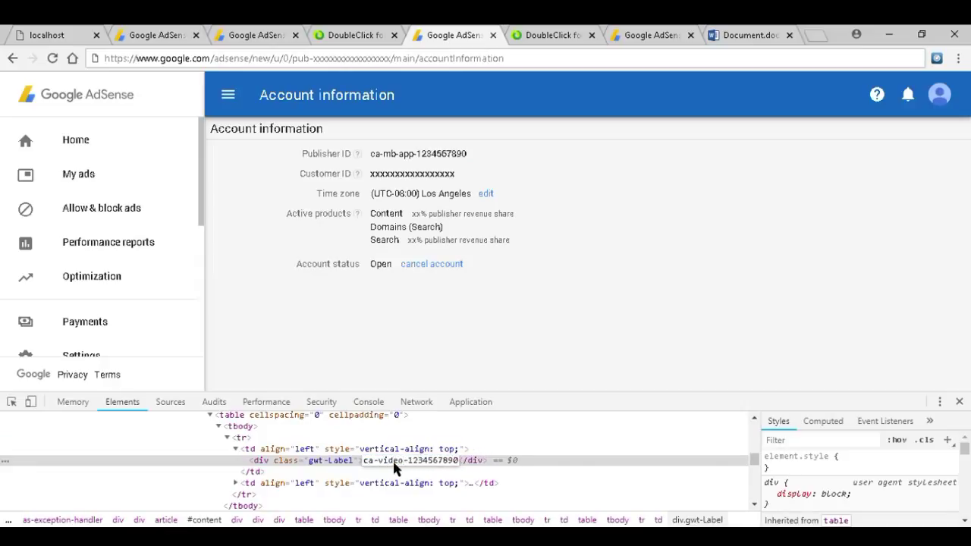
key(Return)
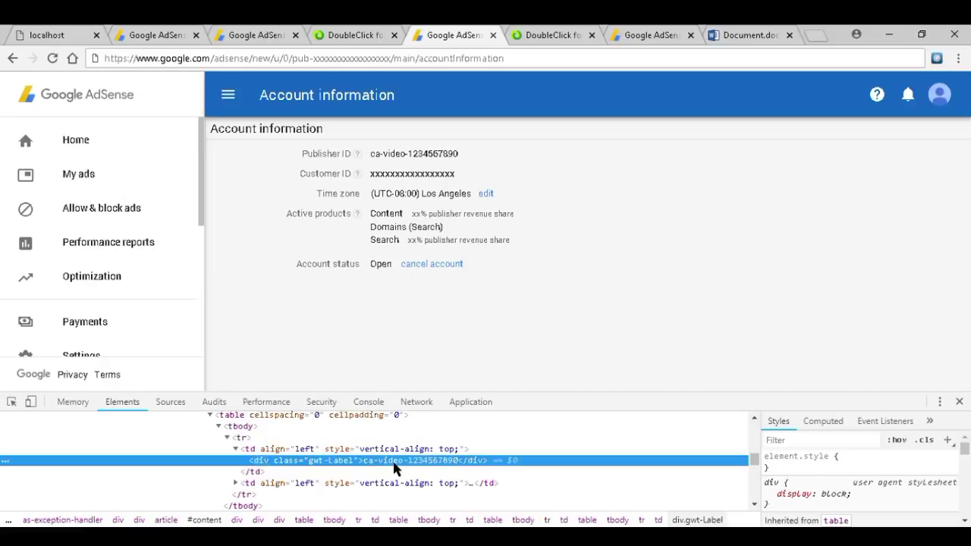
key(alt+Tab)
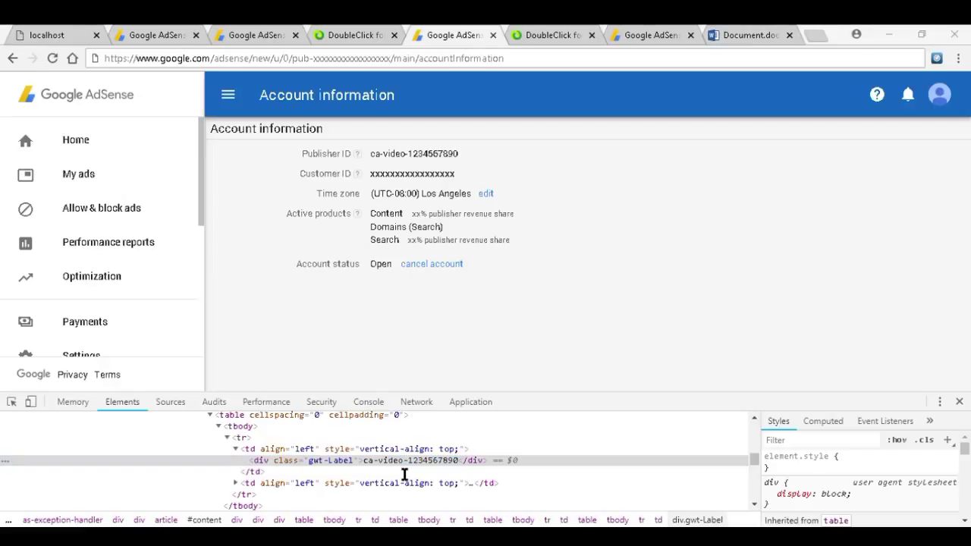
Step: Shorten the sample publisher ID's prefix in the HTML to ca- and highlight the ID on the account information page
click(397, 460)
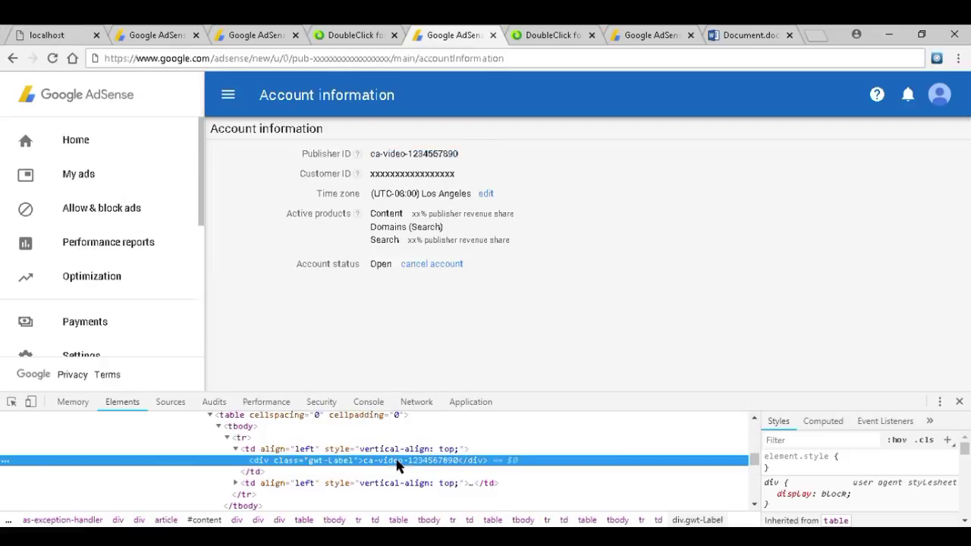
double_click(396, 461)
double_click(391, 460)
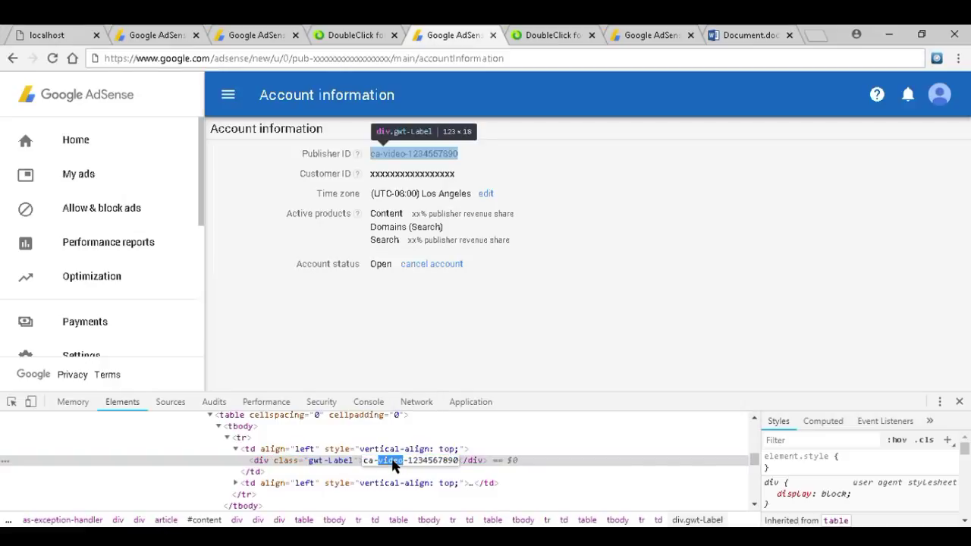
key(BackSpace)
key(BackSpace)
key(Return)
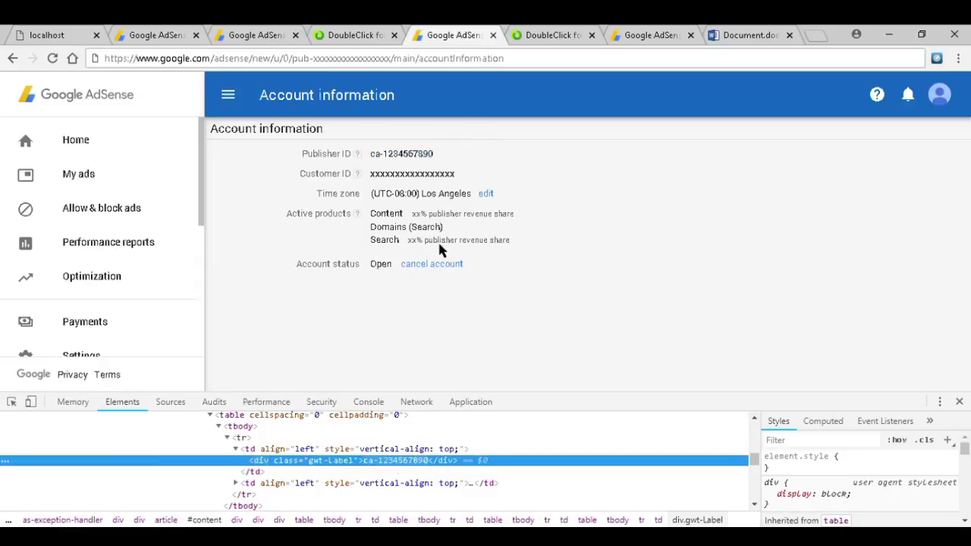
drag(437, 155, 371, 151)
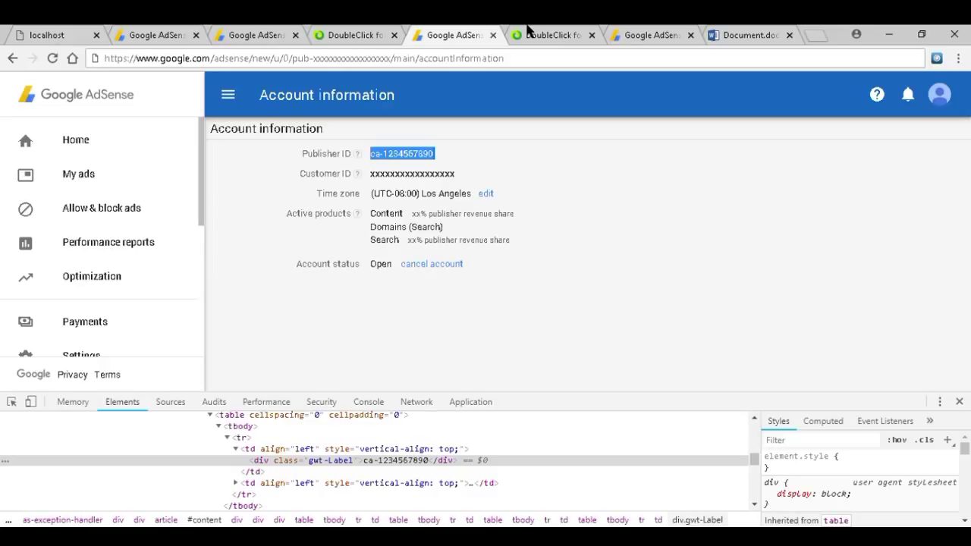
Step: Compare the DoubleClick for Publishers users list with the API access, service account and personalized ads options in its network settings
click(529, 31)
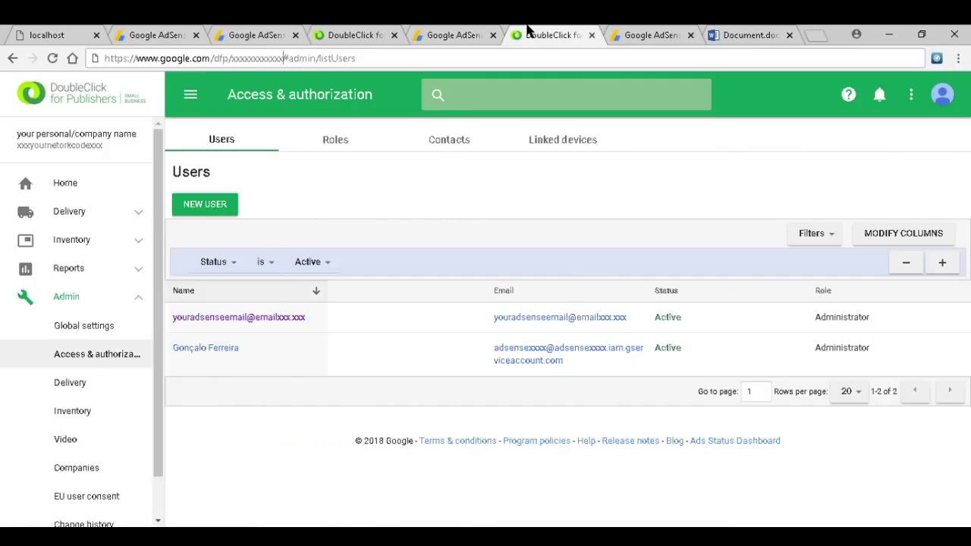
click(383, 32)
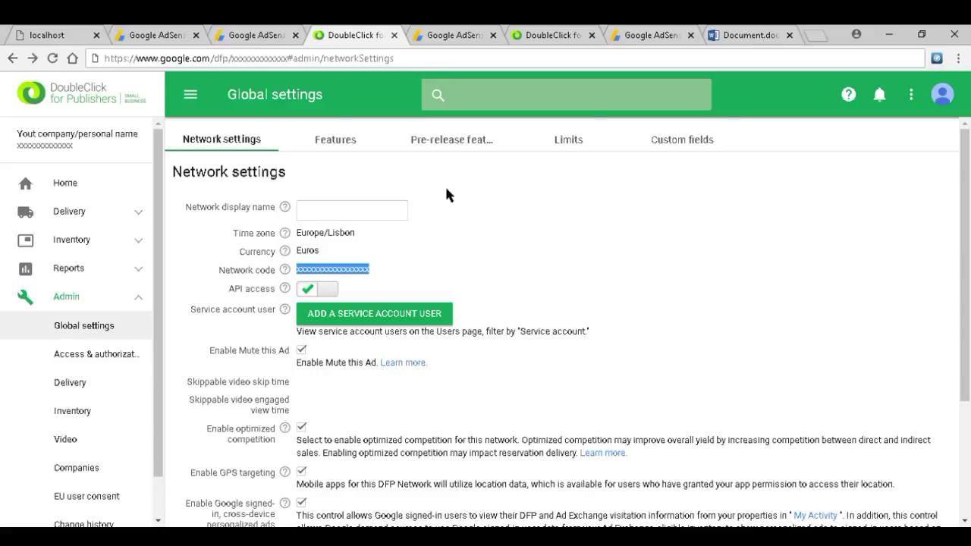
click(535, 29)
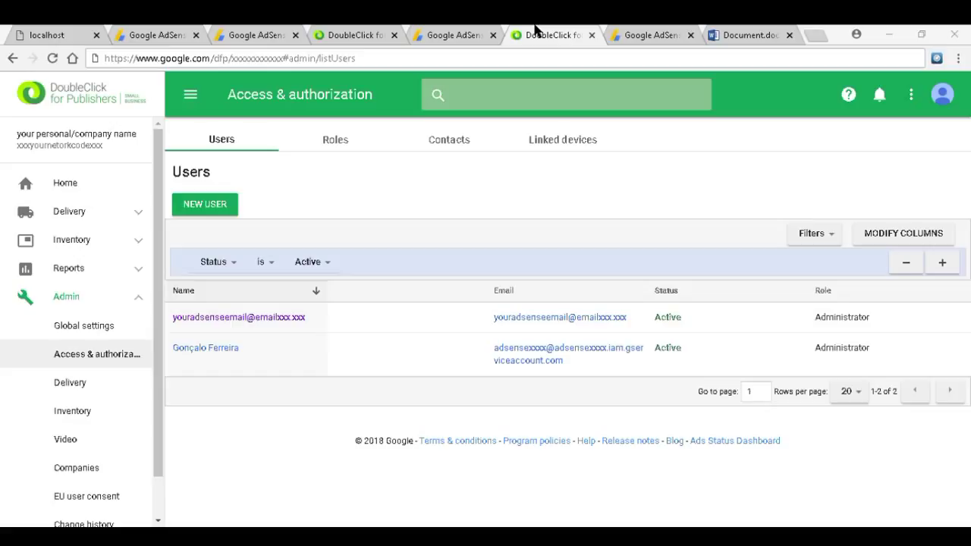
click(364, 31)
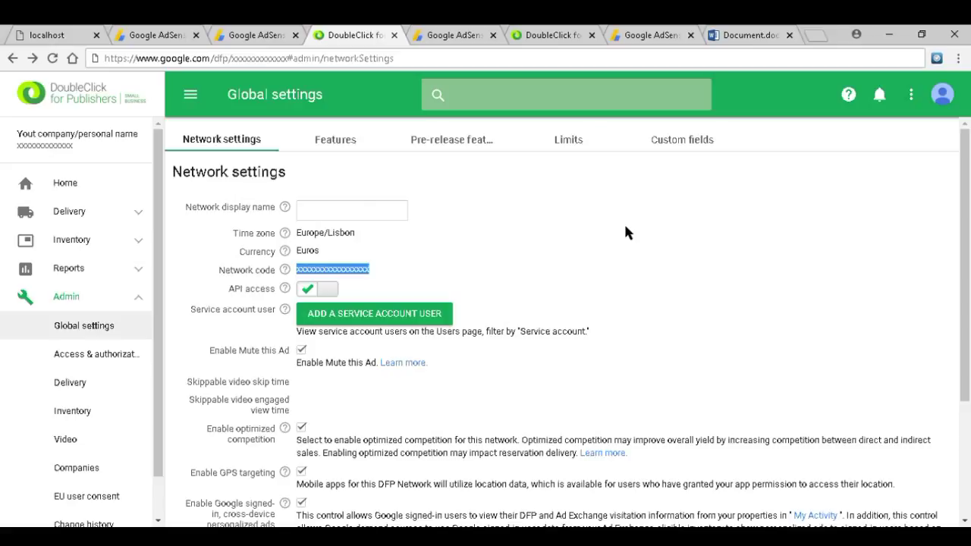
scroll(626, 232, down, 3)
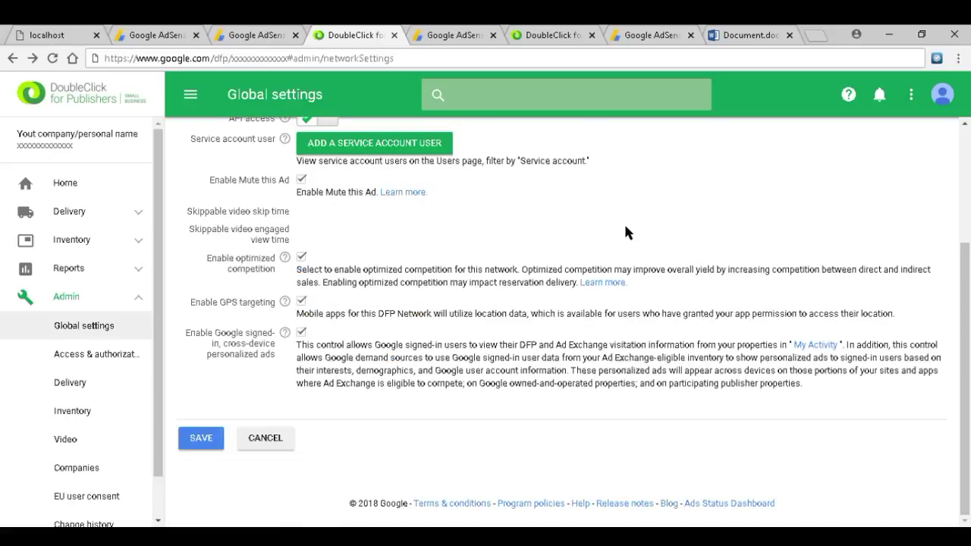
click(544, 32)
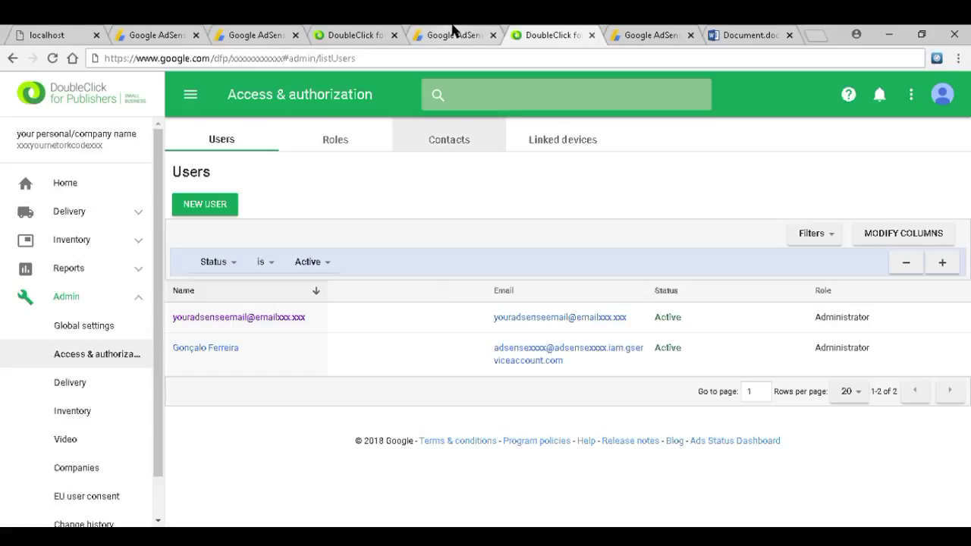
Step: View AdSense's User management page under access and authorization, and return to the DoubleClick for Publishers users list
click(452, 33)
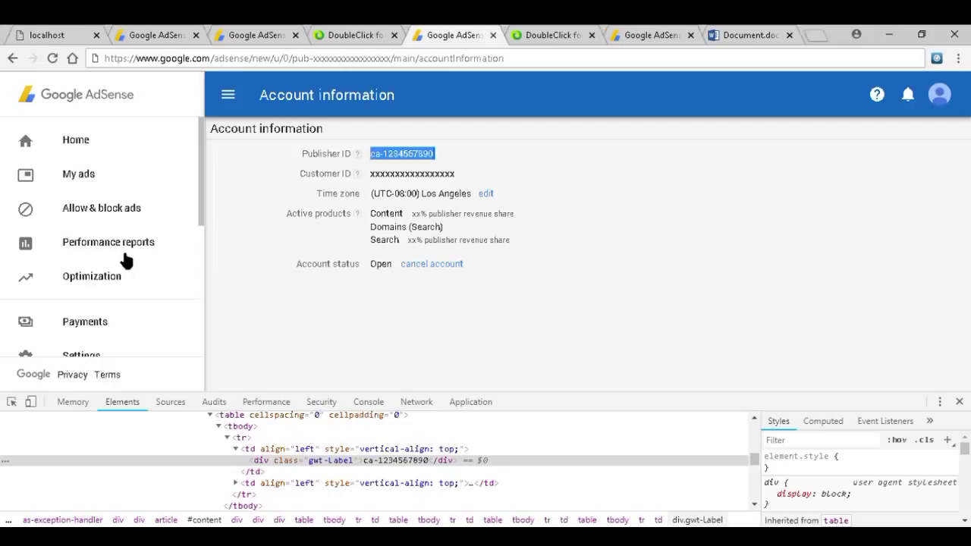
scroll(126, 260, down, 3)
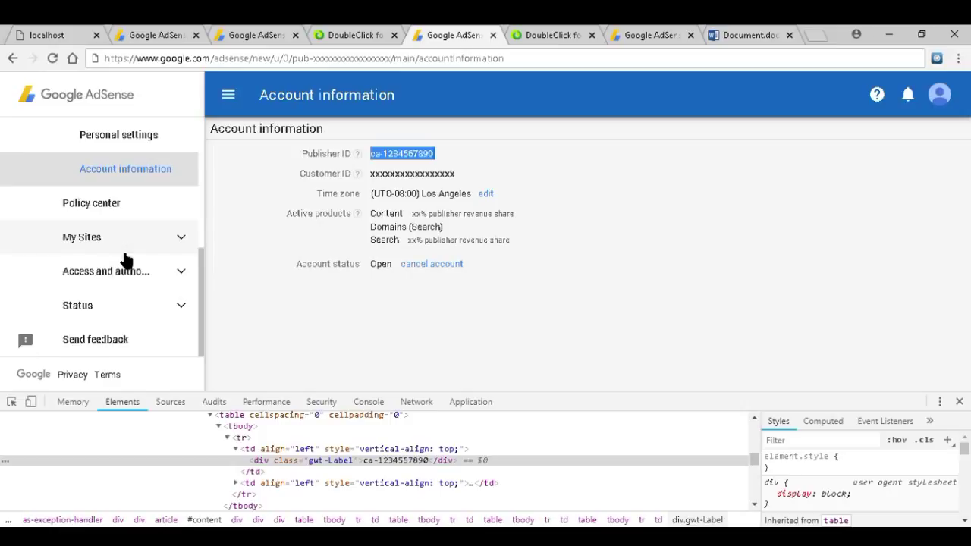
click(186, 278)
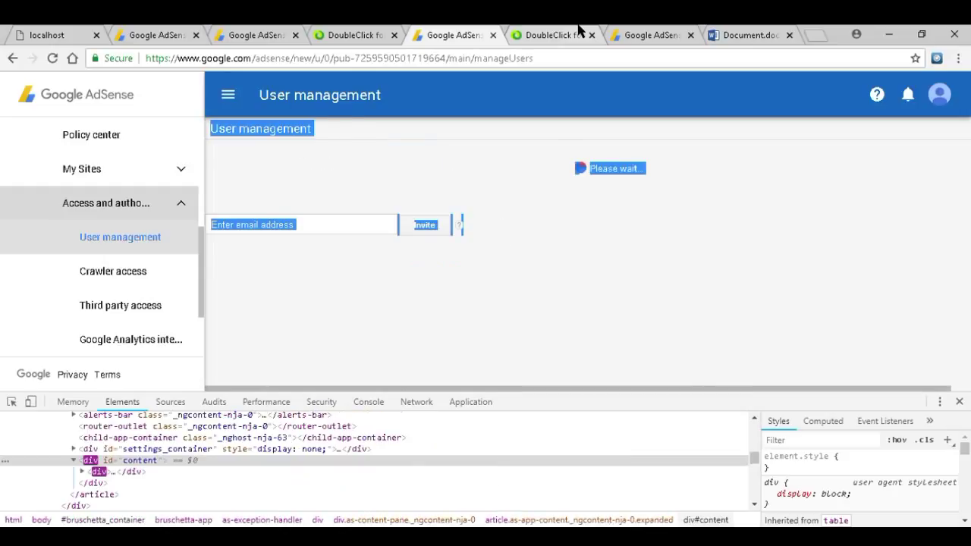
click(558, 35)
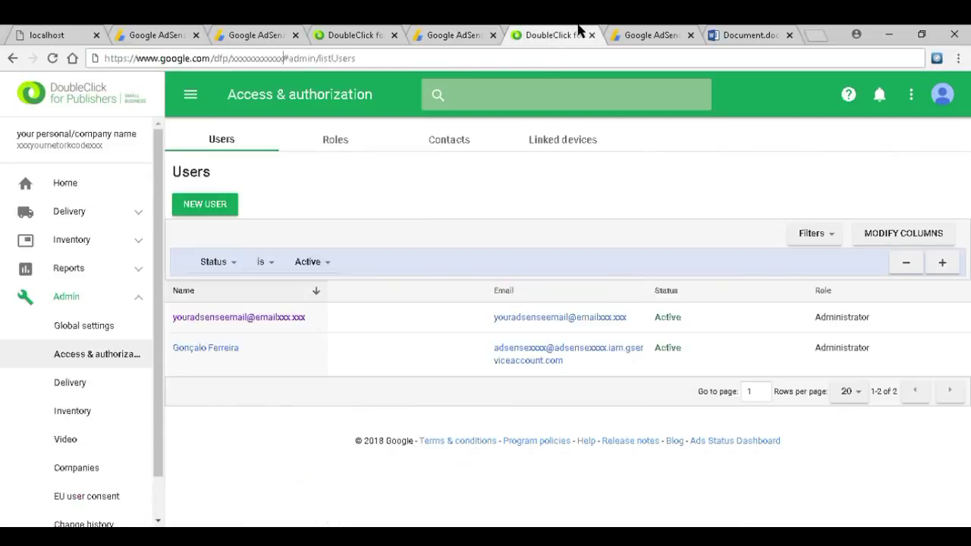
Step: Review AdSense's User management and Third party access pages, and highlight the service account's email in the DoubleClick for Publishers users list
click(463, 31)
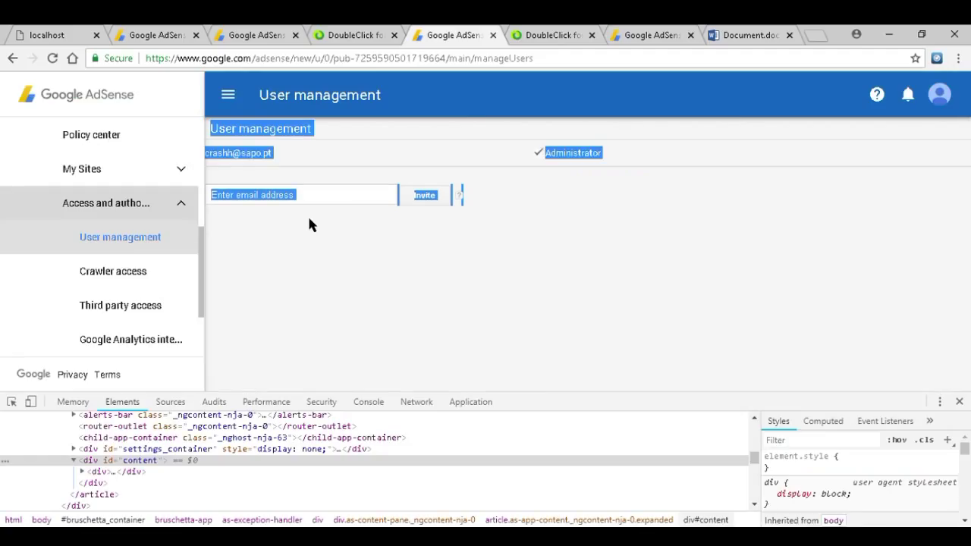
click(560, 322)
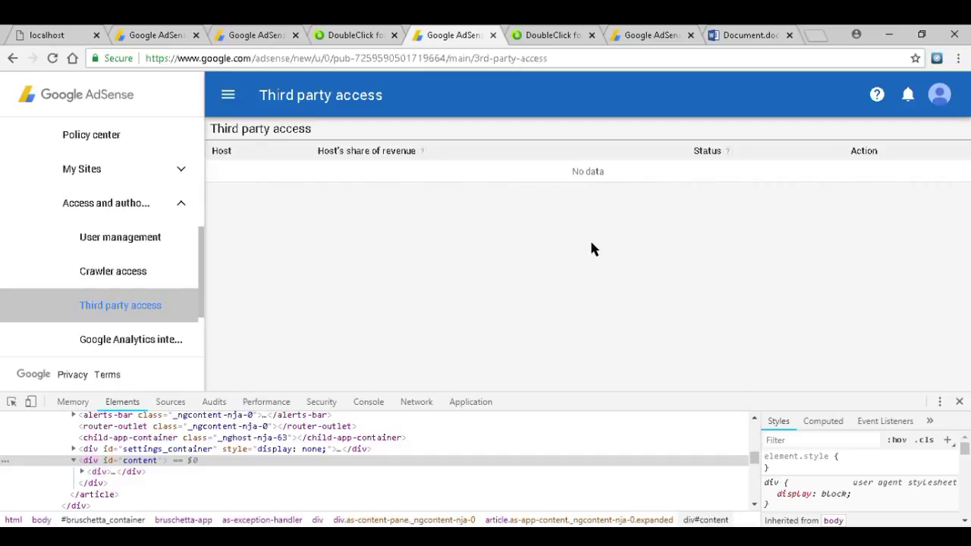
click(540, 30)
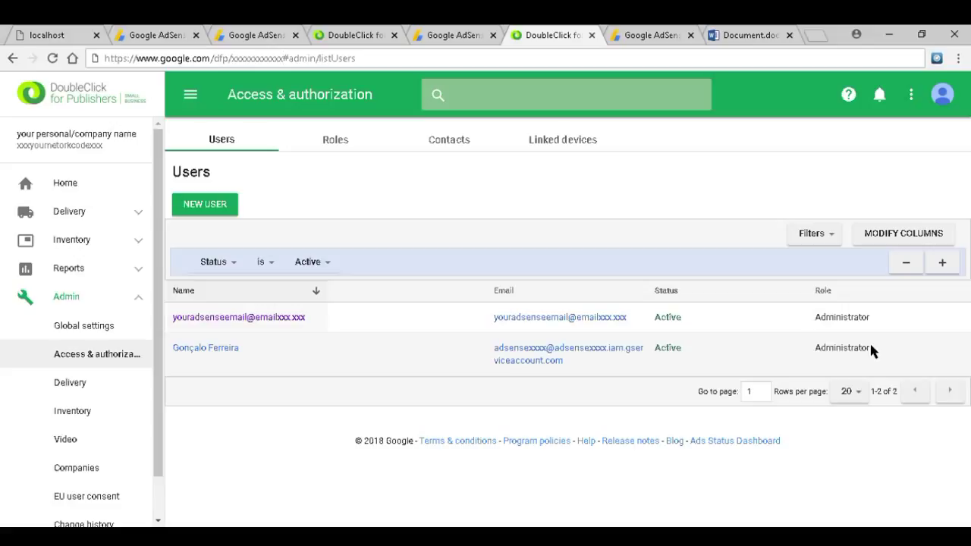
triple_click(561, 352)
click(421, 325)
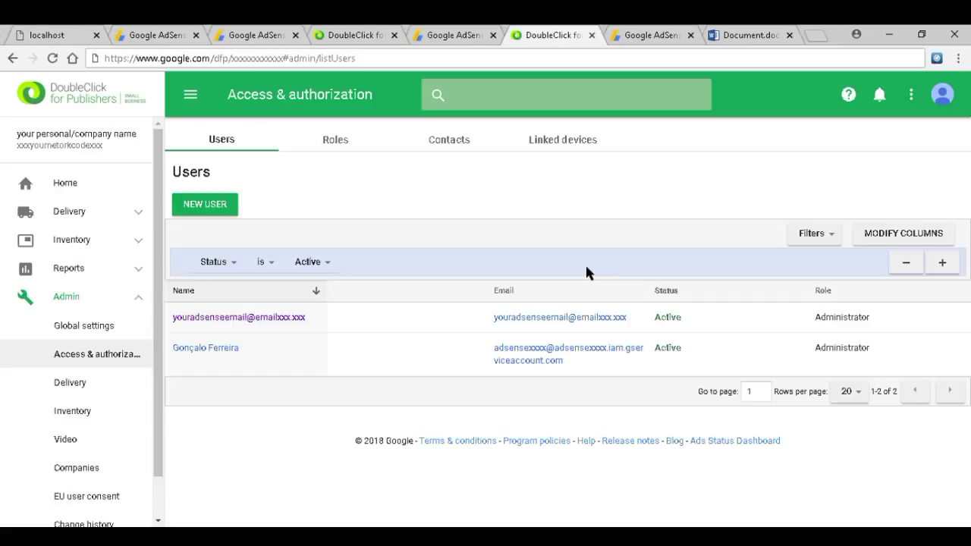
Step: Check AdSense's Third party access page again, and highlight the data-ad-client publisher ID in the Word Online ad code
click(647, 32)
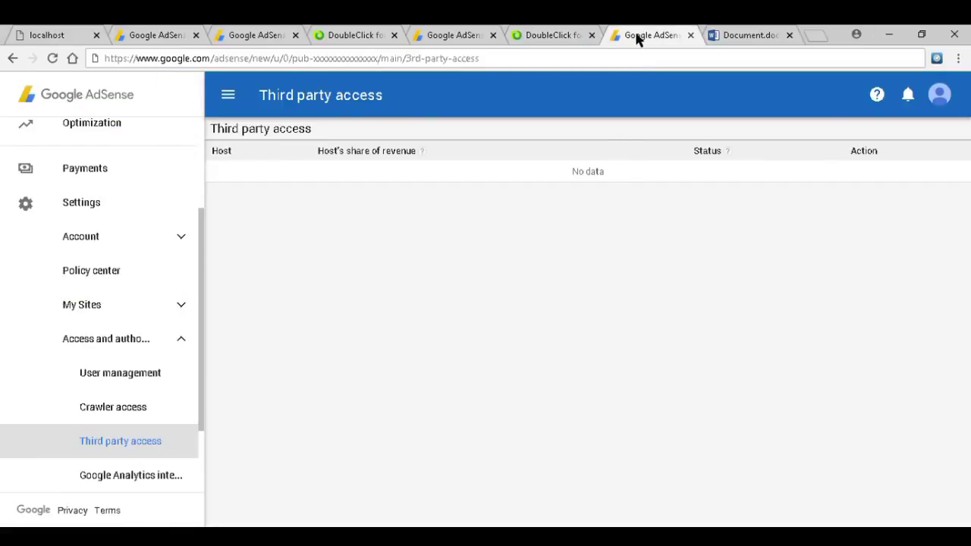
click(730, 31)
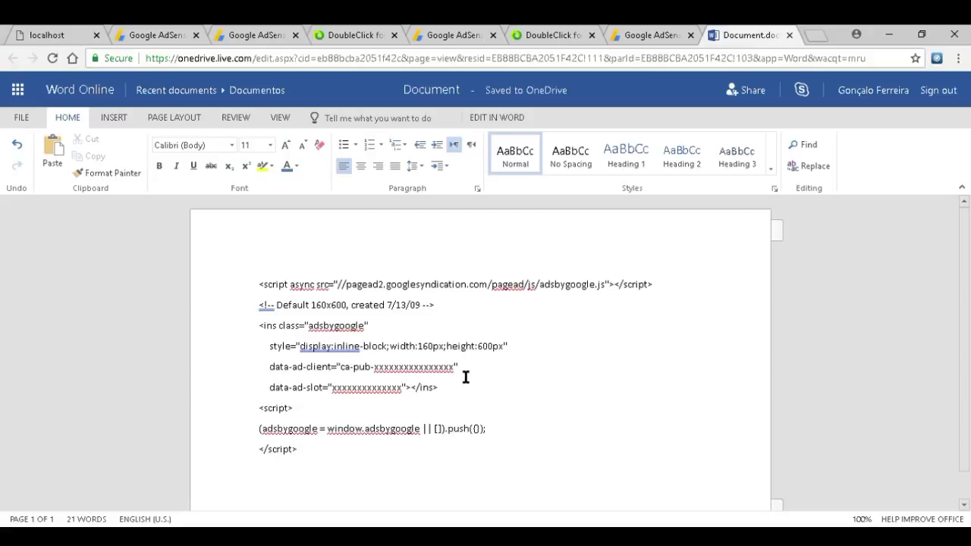
double_click(342, 368)
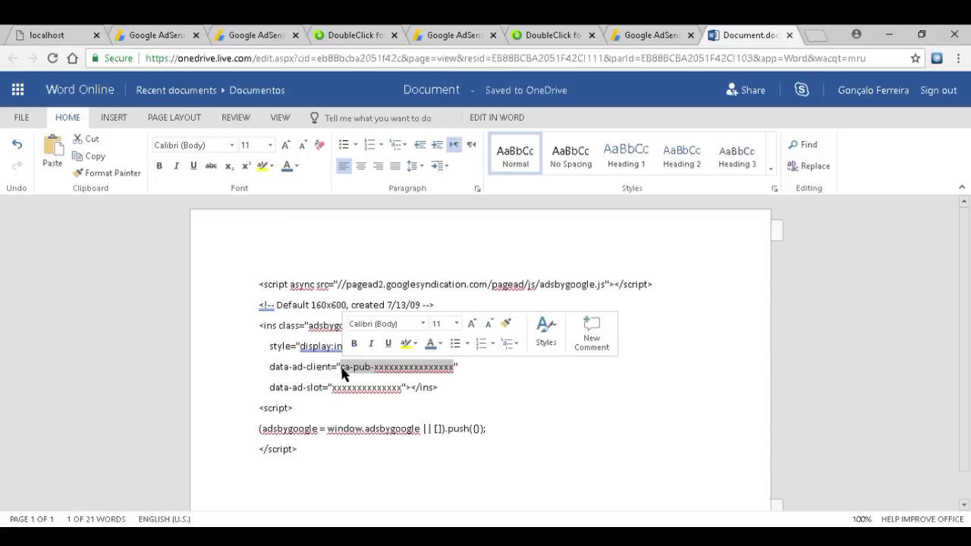
click(368, 400)
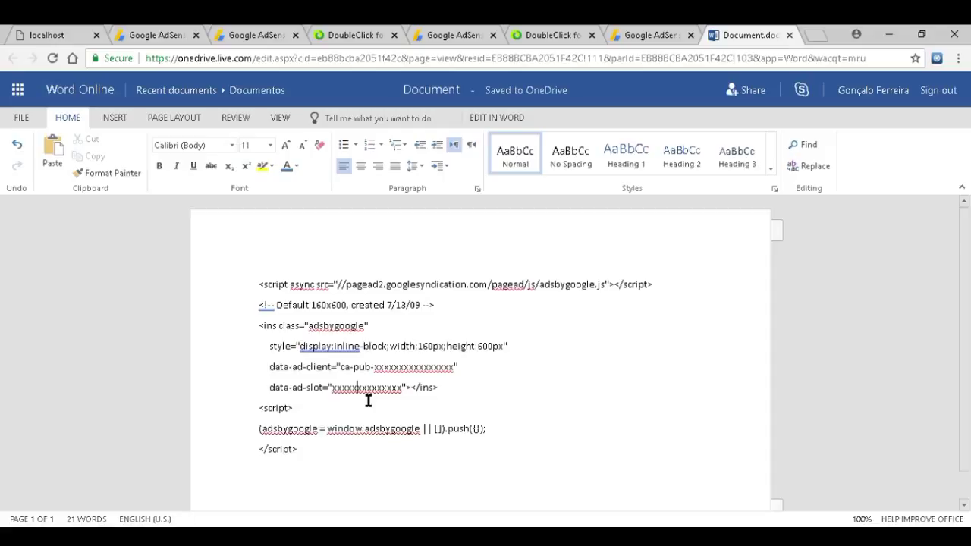
Step: Return to the localhost ad test page and slightly enlarge the developer tools area showing its network requests
click(77, 31)
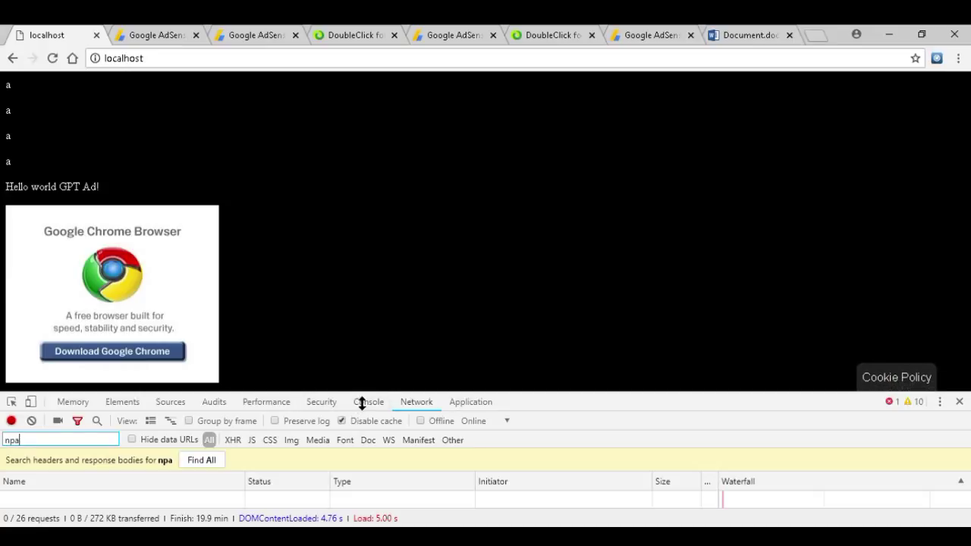
drag(362, 404, 362, 395)
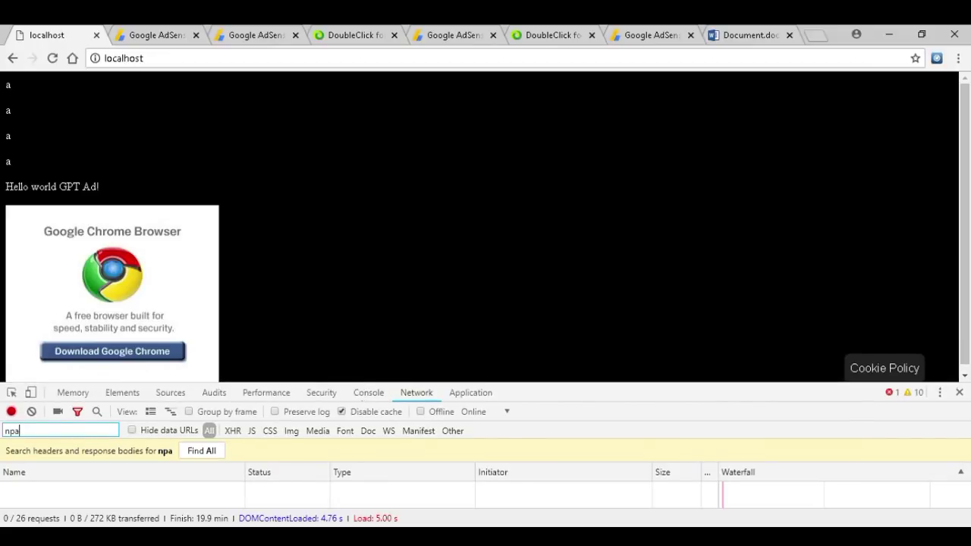